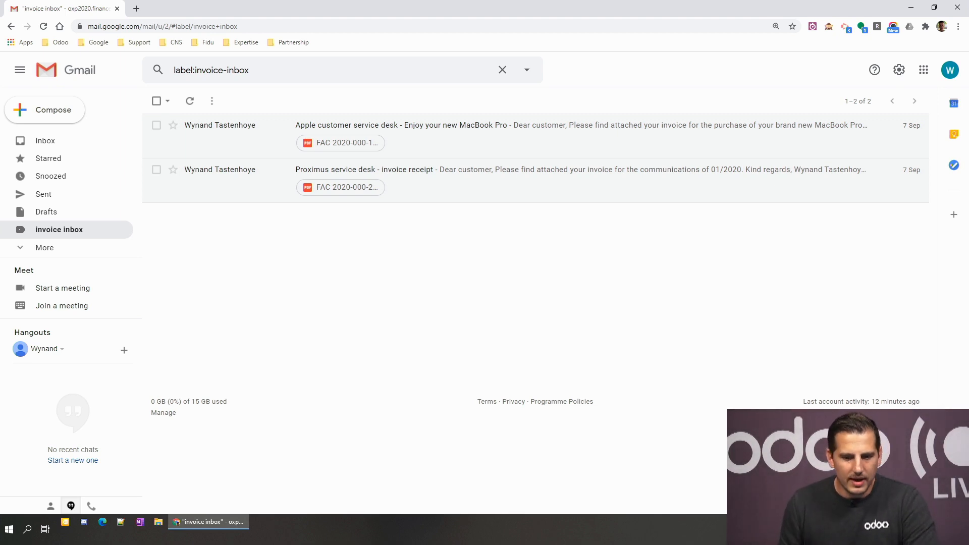
Step: Open the Apple customer service desk invoice email and preview its attached PDF invoice
left_click(422, 147)
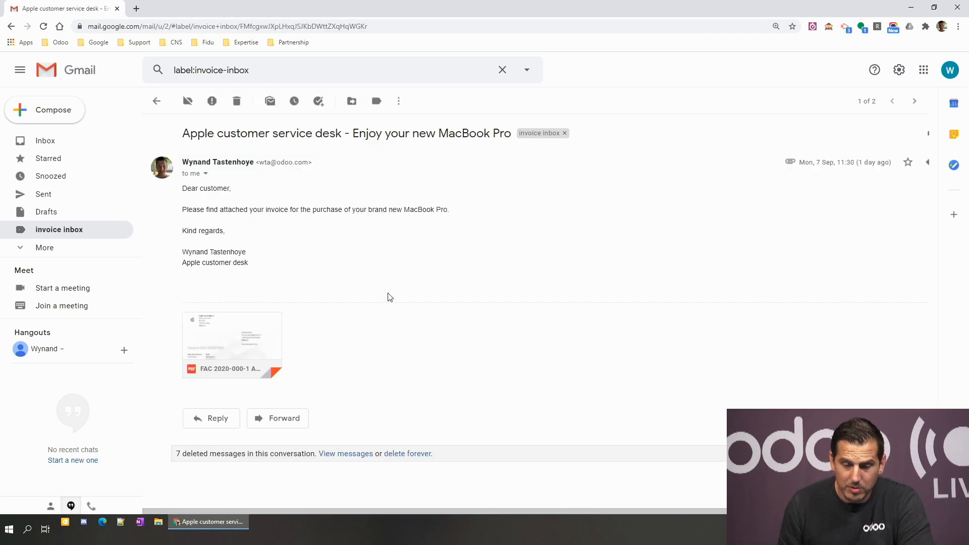
left_click(228, 328)
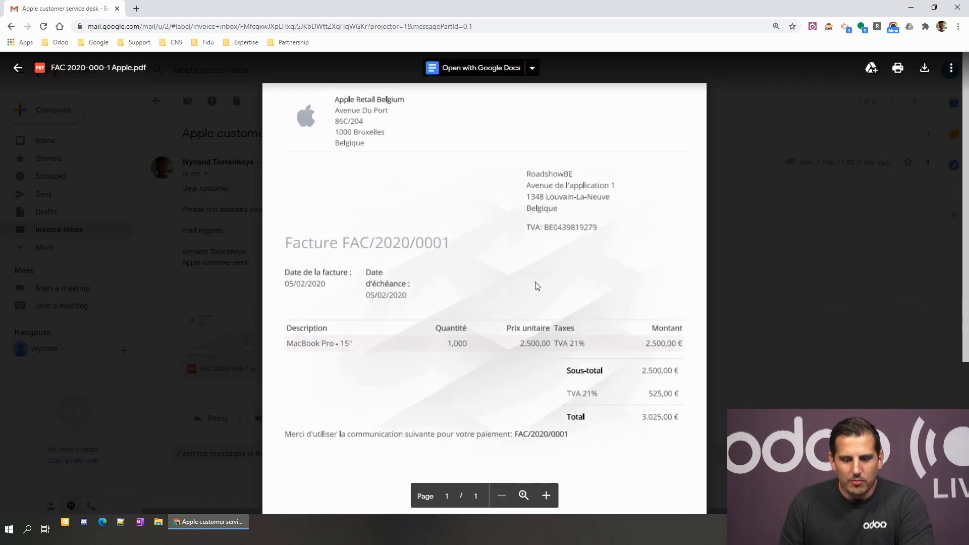
left_click(791, 289)
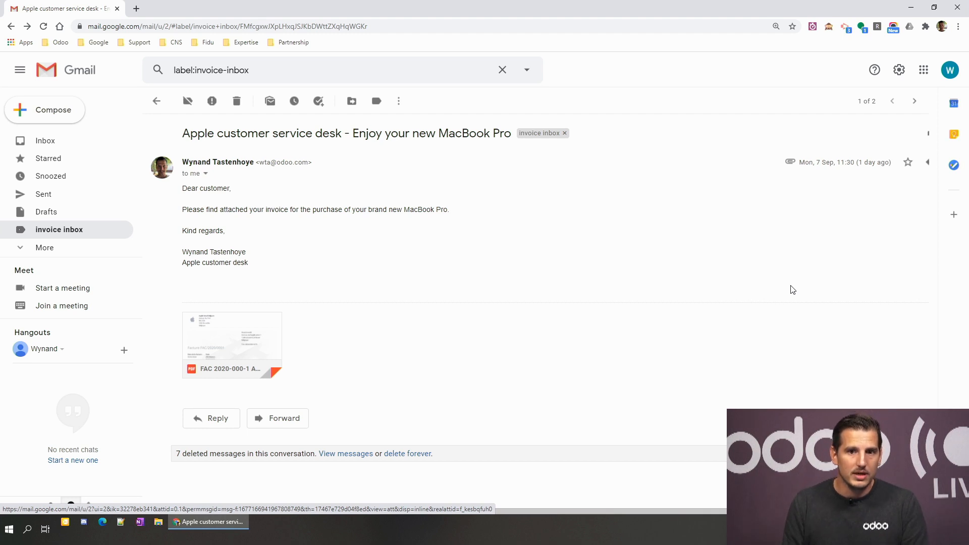
Step: Forward the Apple invoice email with its PDF to the finance purchases mailbox
left_click(279, 419)
key("ctrl+v")
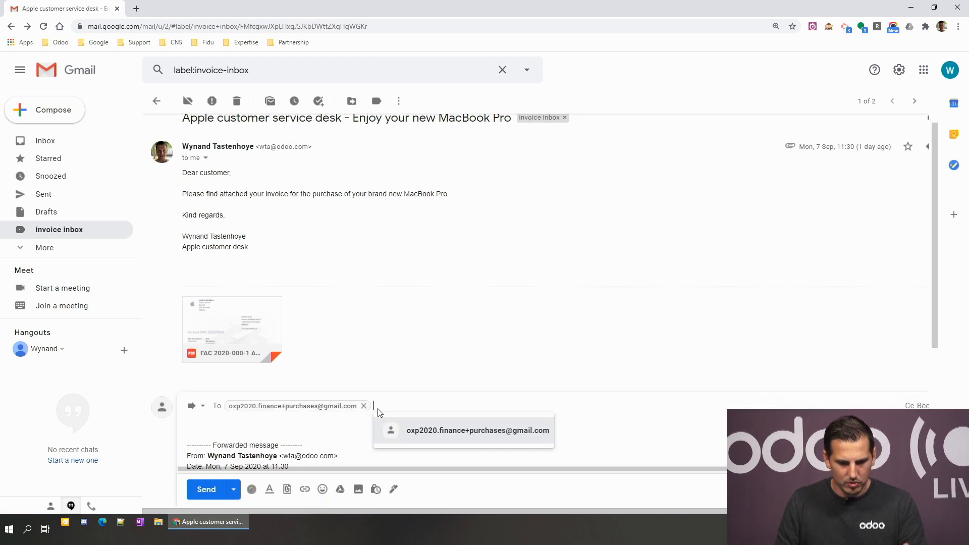
left_click(218, 489)
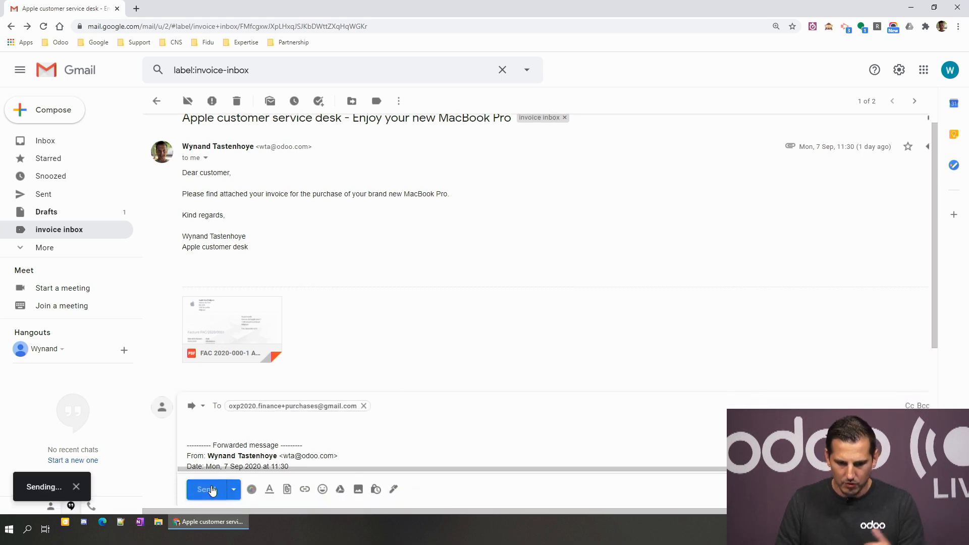
Step: Forward the Proximus invoice email with its PDF to the finance purchases mailbox too
left_click(914, 102)
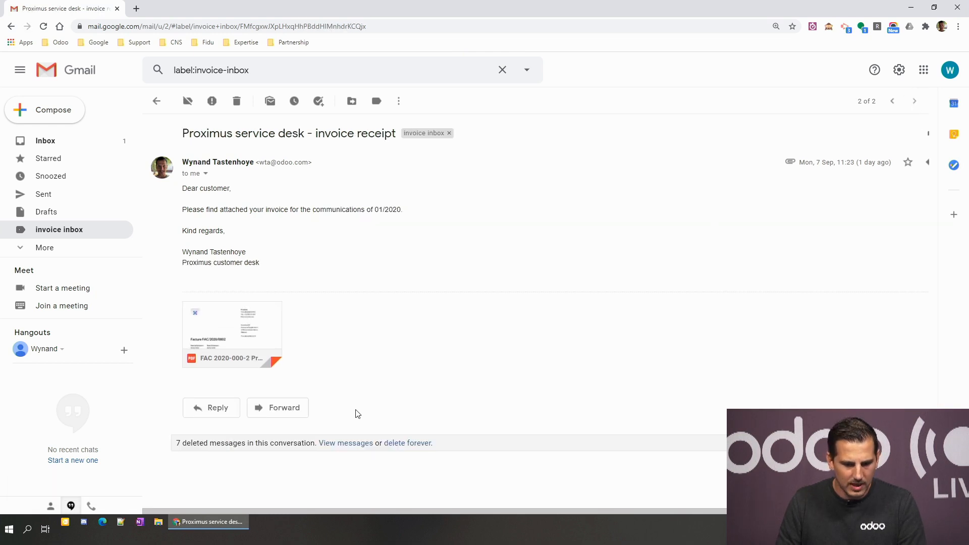
left_click(281, 408)
key("ctrl+v")
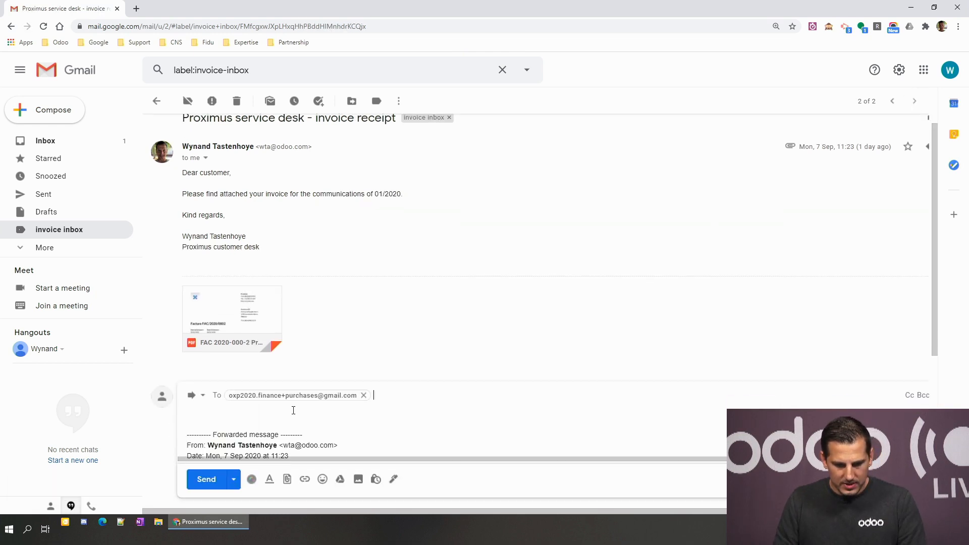
left_click(206, 492)
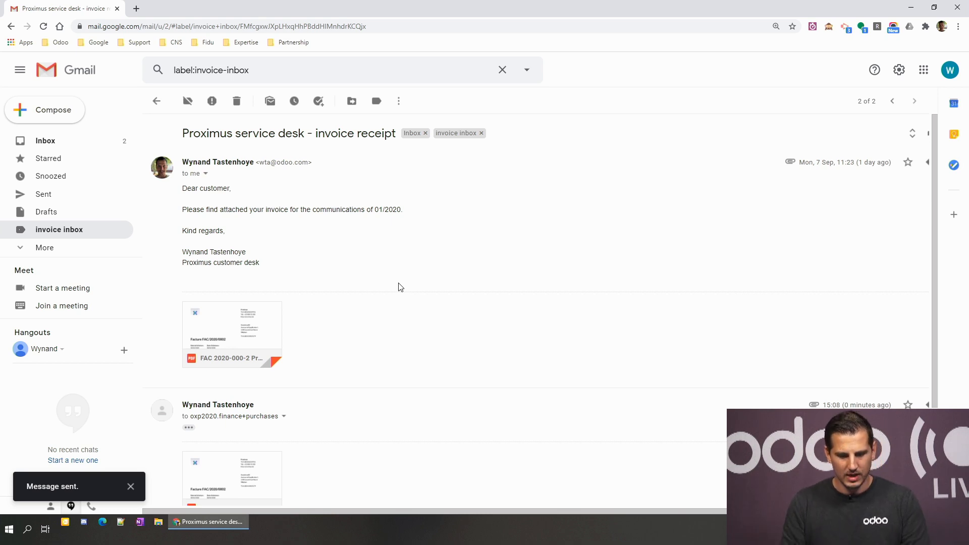
key("ctrl+super+Right")
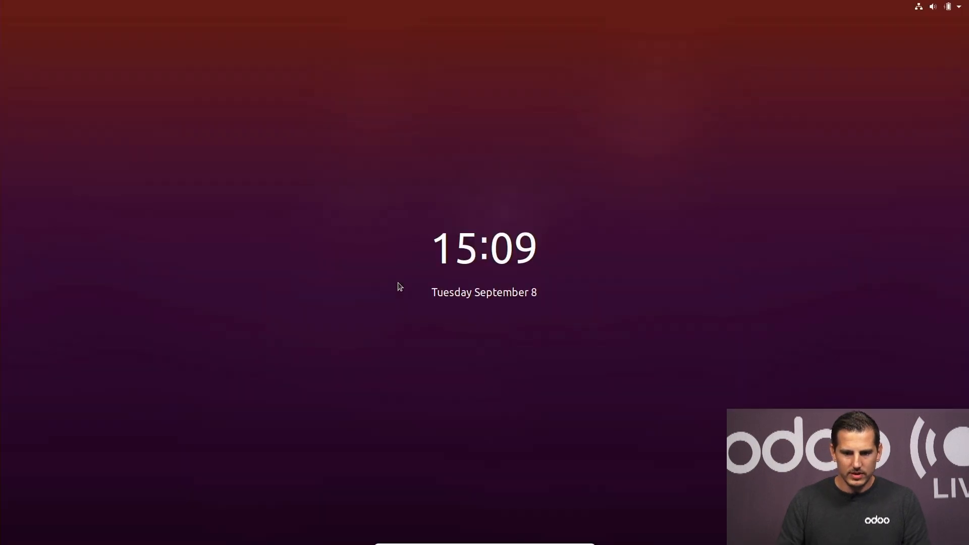
Step: Unlock the Ubuntu lock screen with the account password to reach the Odoo home menu
left_click(379, 241)
type("odoo")
key("Return")
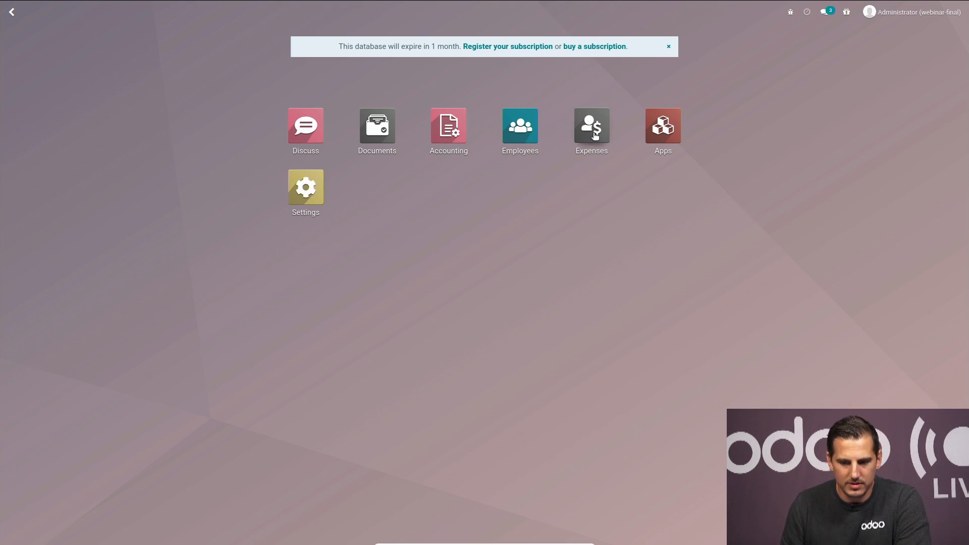
Step: Open the Expenses app and start uploading receipt files from My Expenses to Report
key("Return")
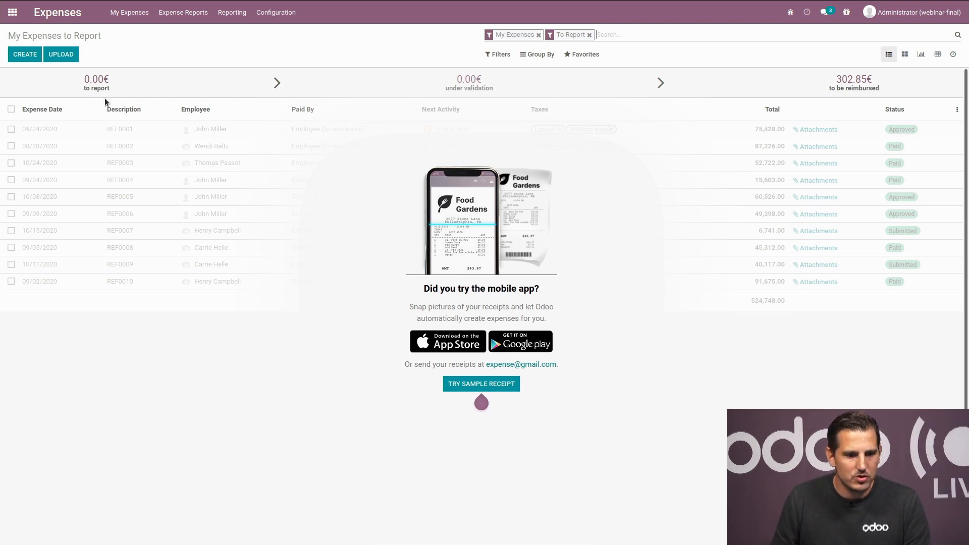
left_click(73, 55)
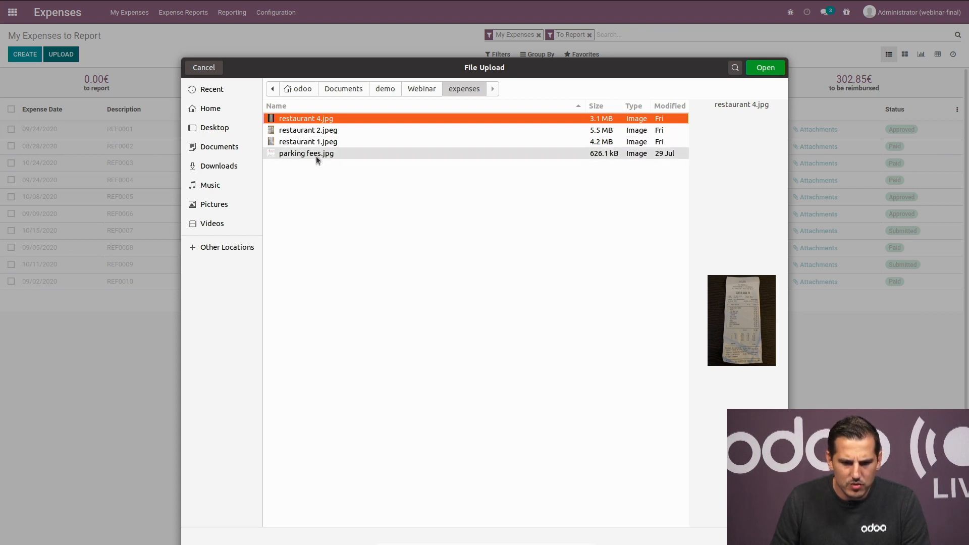
Step: Upload the parking fees, restaurant 1, restaurant 2 and restaurant 4 receipt images together
left_click(314, 153, "shift")
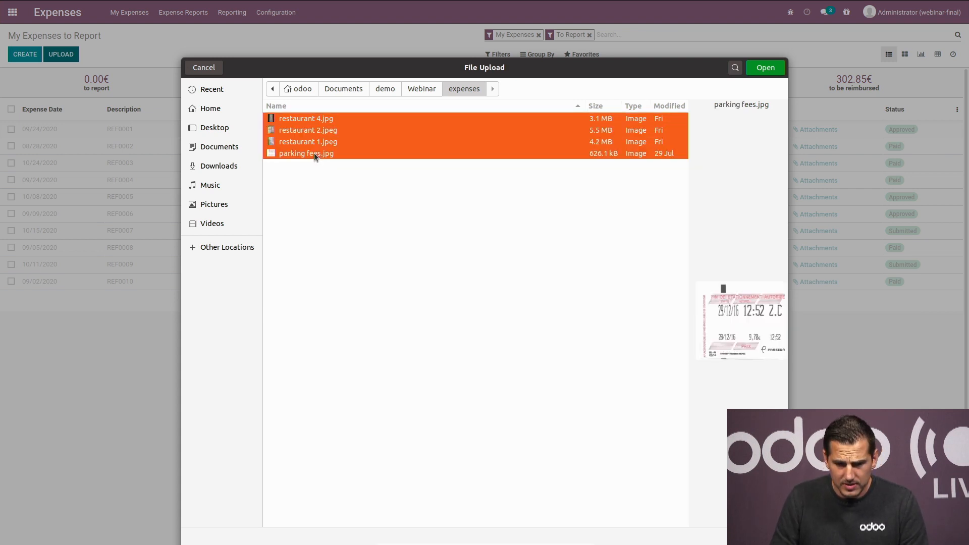
left_click(766, 72)
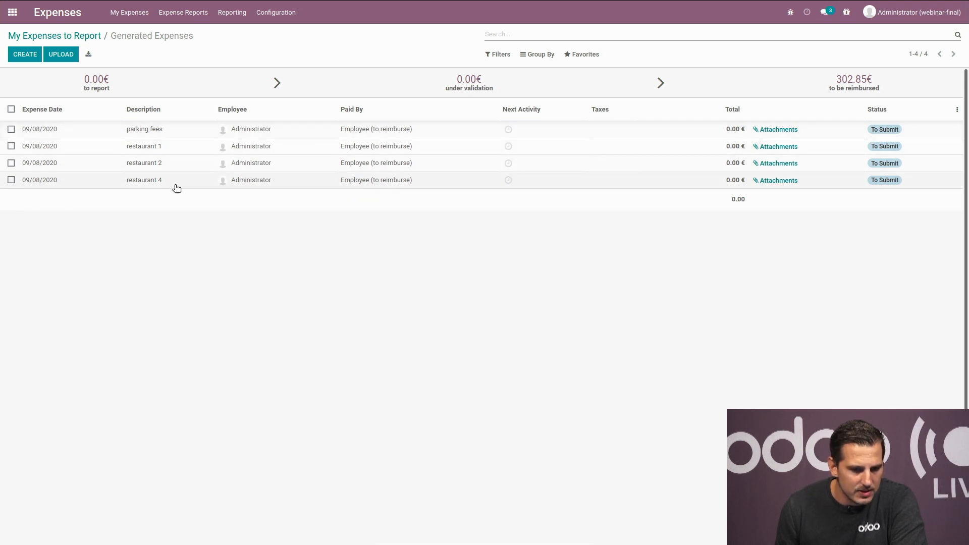
Step: Page through all four generated expenses against their receipts, ending on parking fees
left_click(174, 131)
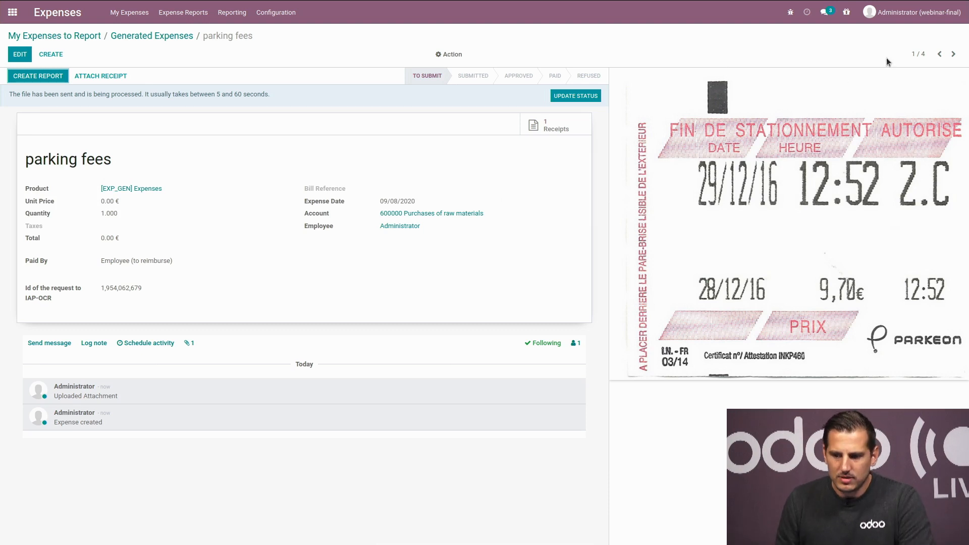
left_click(953, 54)
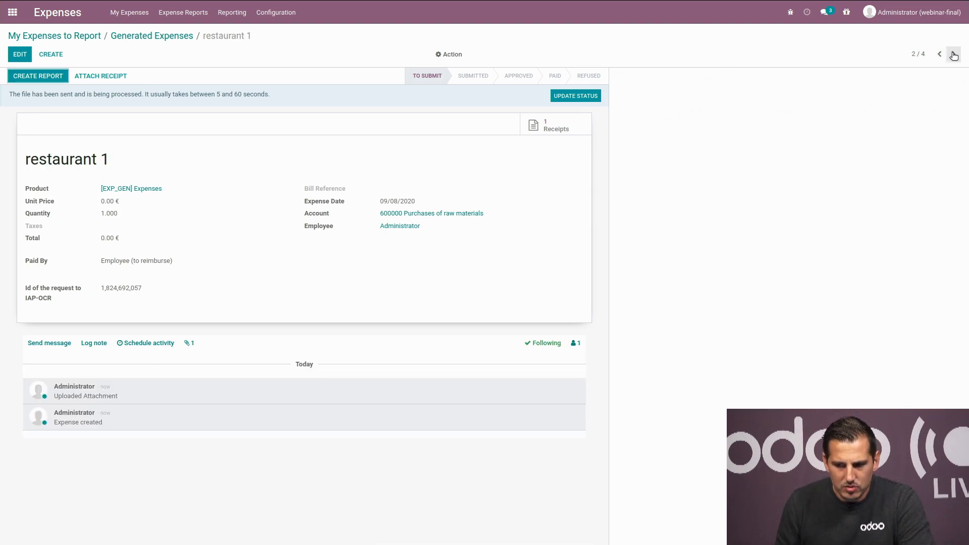
left_click(954, 54)
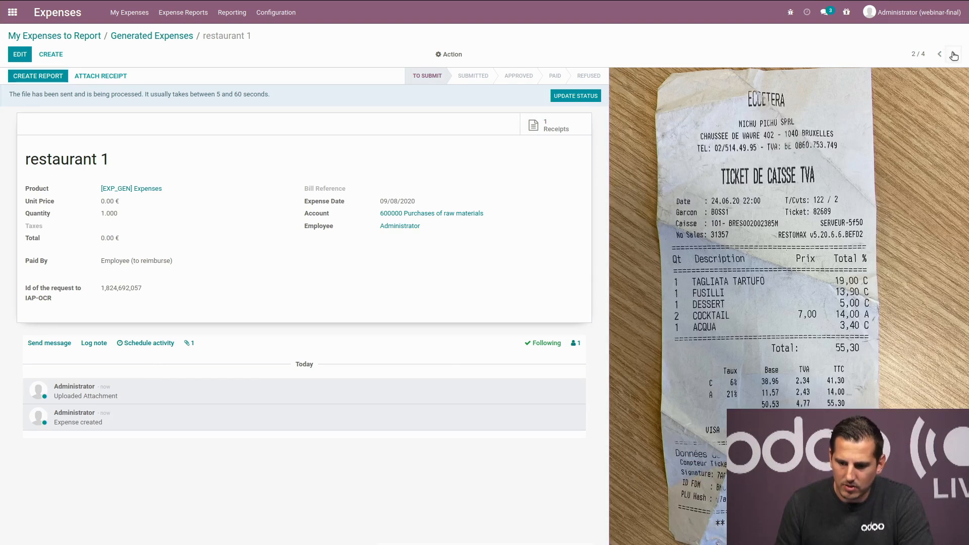
left_click(954, 55)
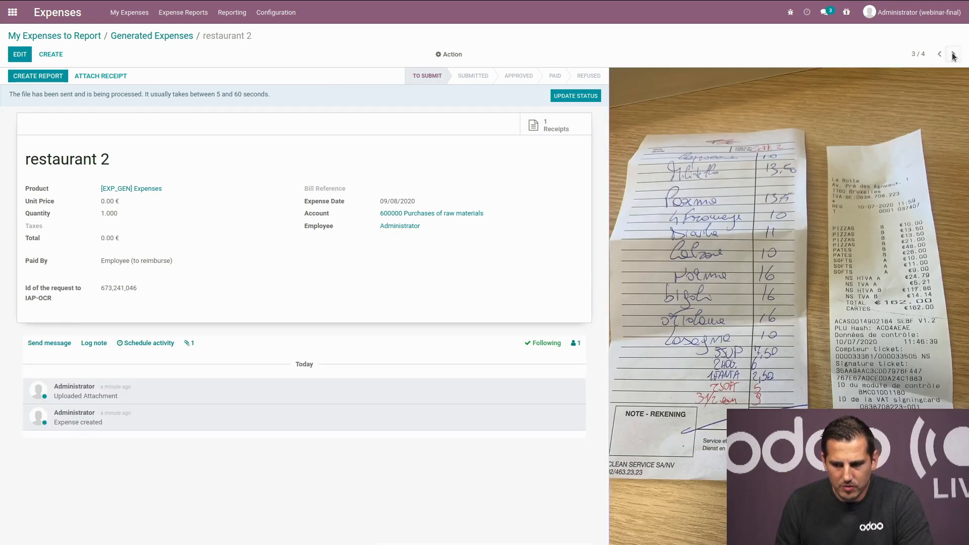
left_click(954, 54)
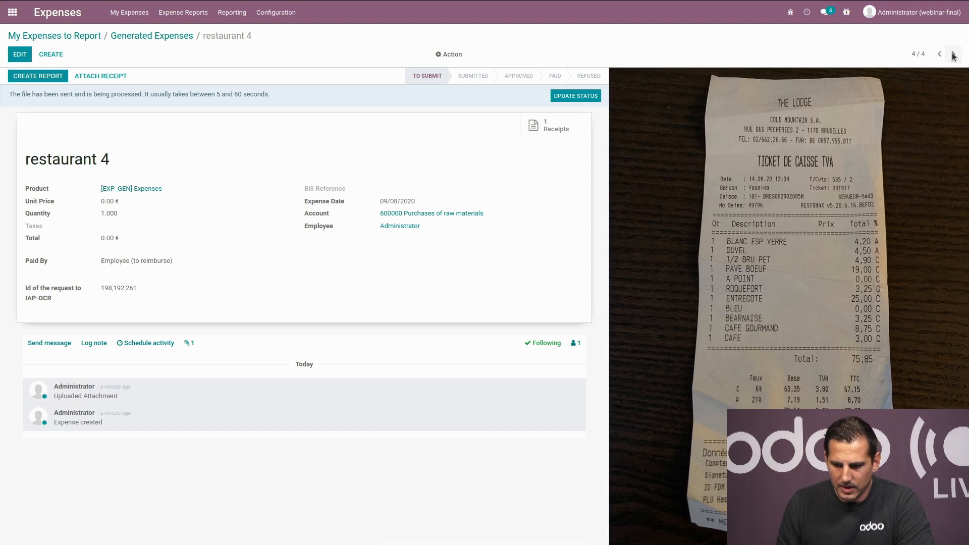
left_click(953, 55)
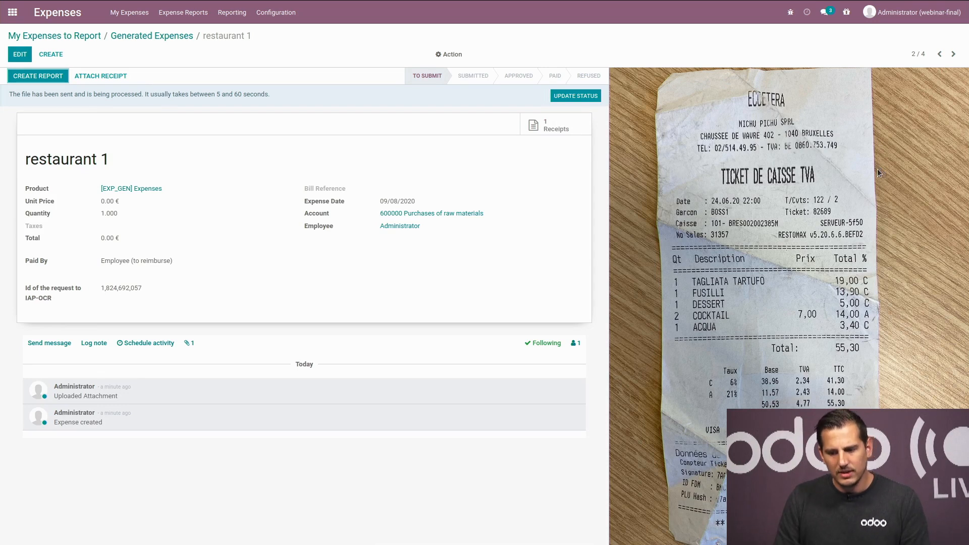
left_click(938, 54)
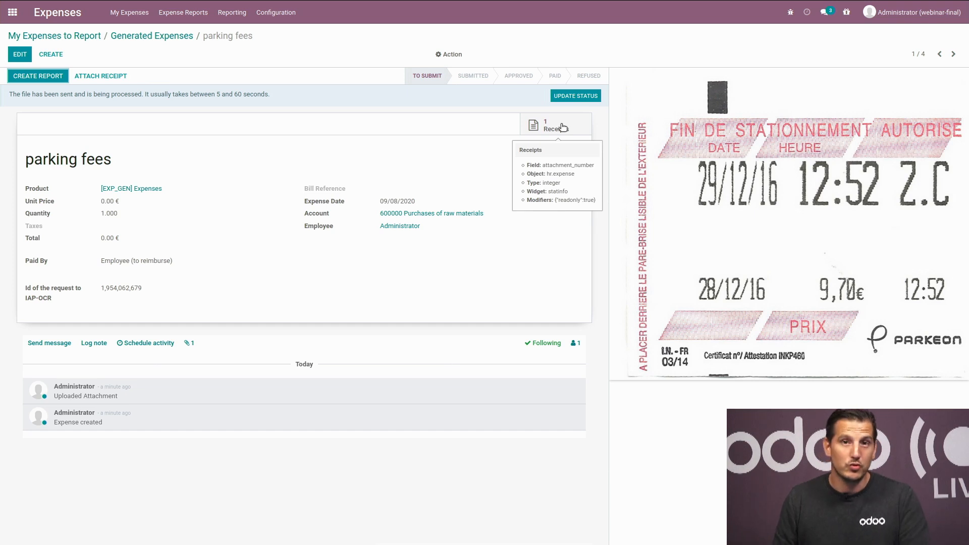
Step: Pull in the OCR results (Parking, 9.70 €) and view the Parking product record
left_click(585, 97)
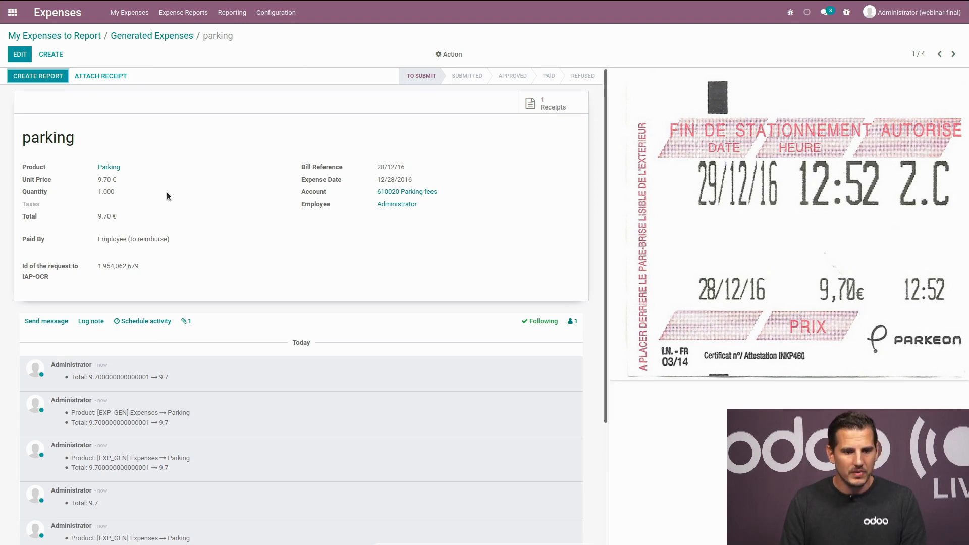
left_click(113, 172)
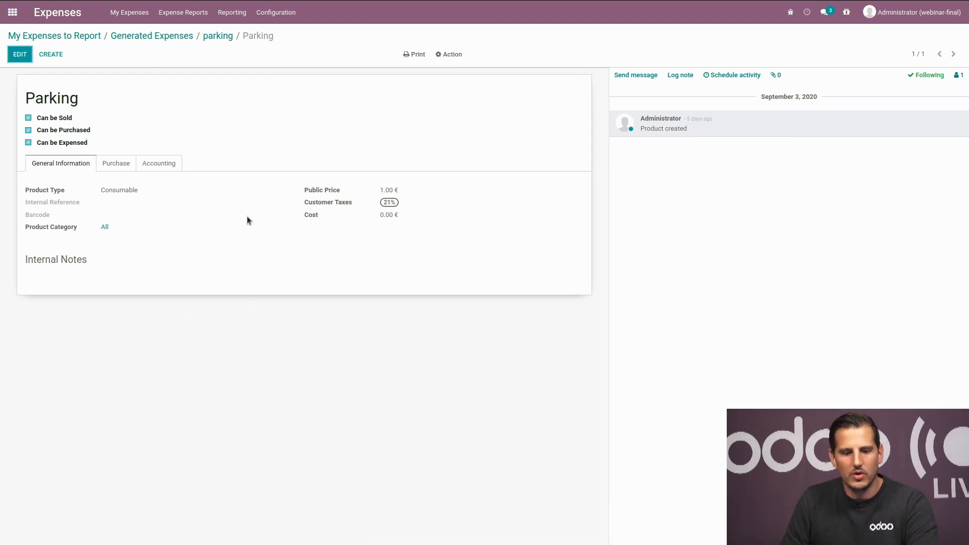
Step: Check the Parking product's accounting settings, then go to the 55.30 € food expense
left_click(162, 165)
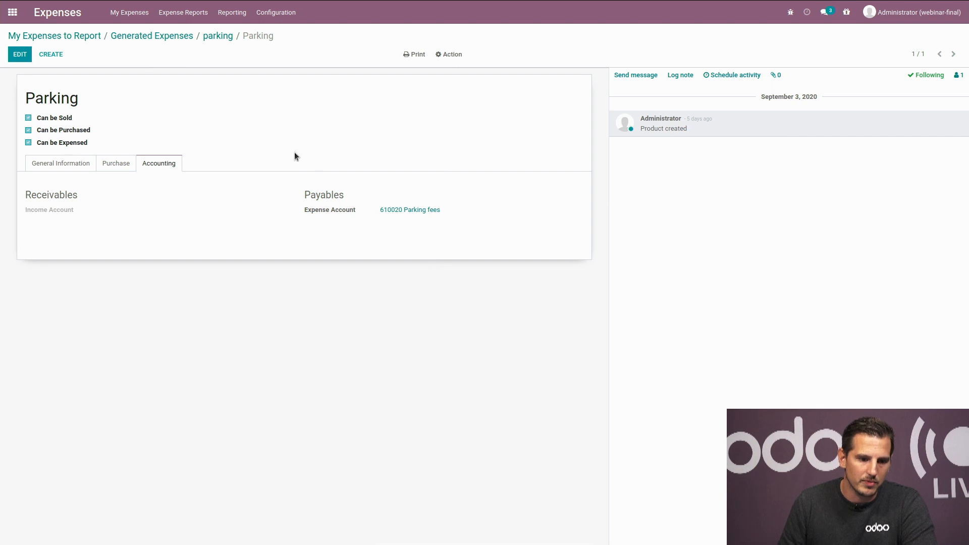
left_click(216, 37)
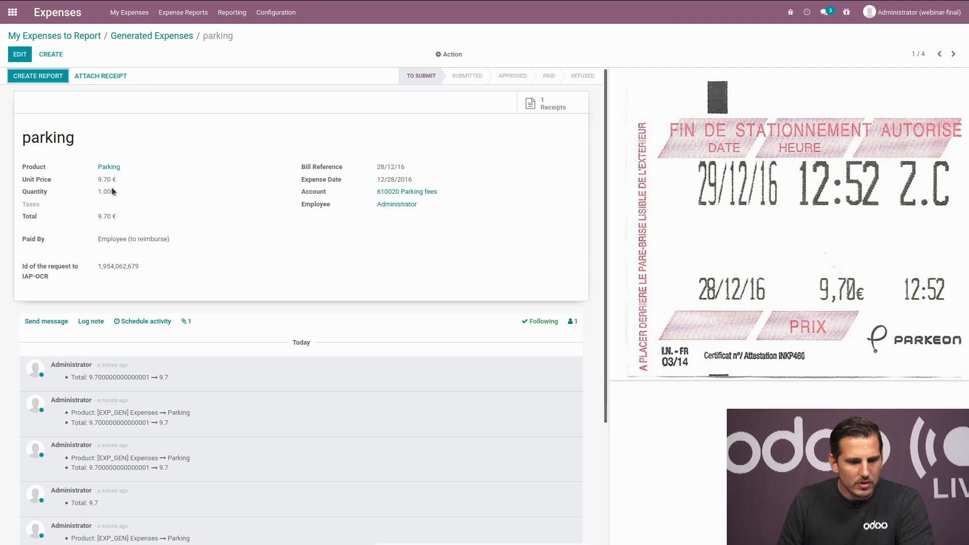
left_click(954, 54)
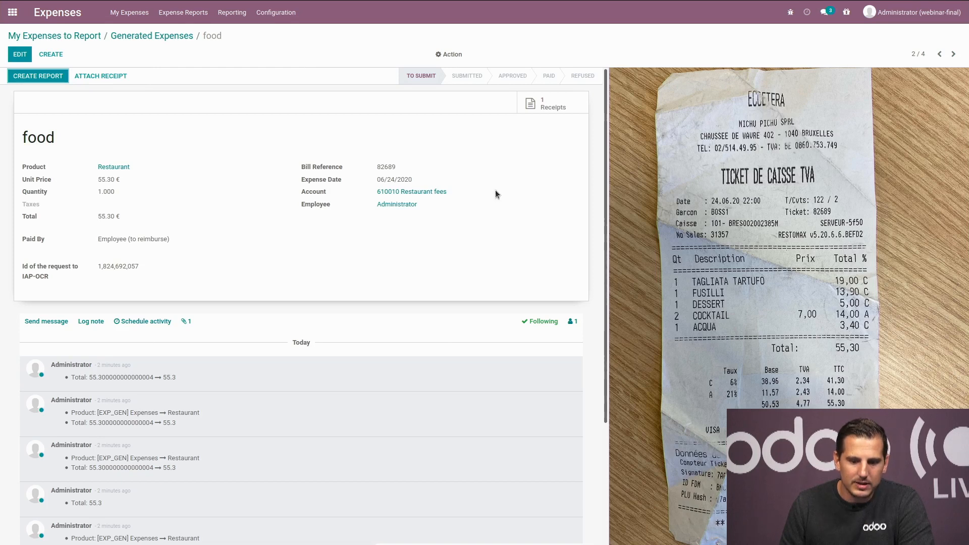
Step: Change the 162.00 € food expense date to 07/10/2020, save, and return to Generated Expenses
left_click(954, 54)
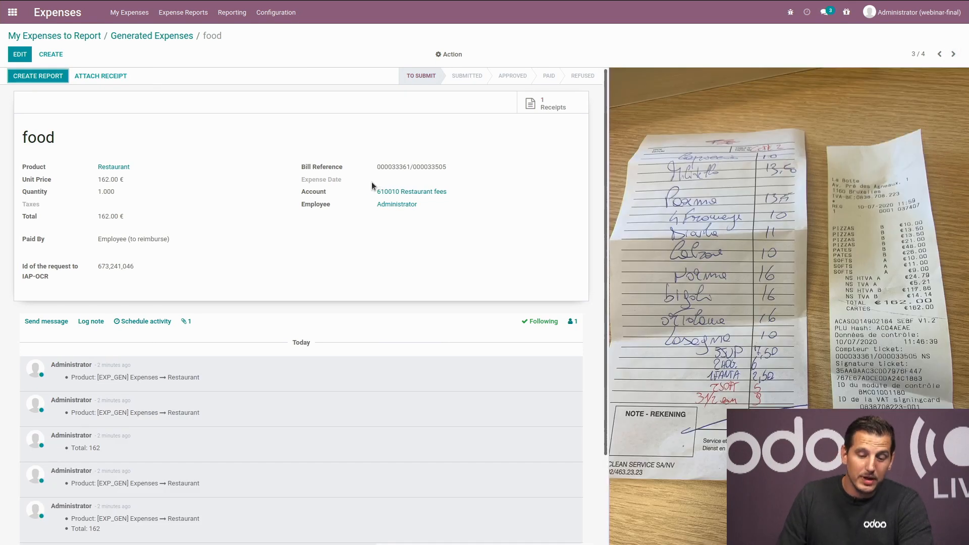
left_click(20, 54)
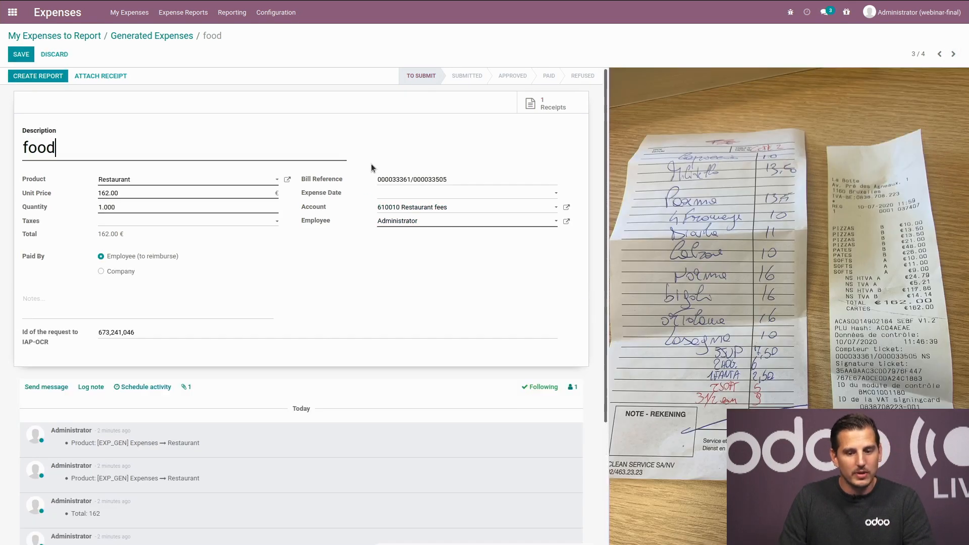
left_click(388, 194)
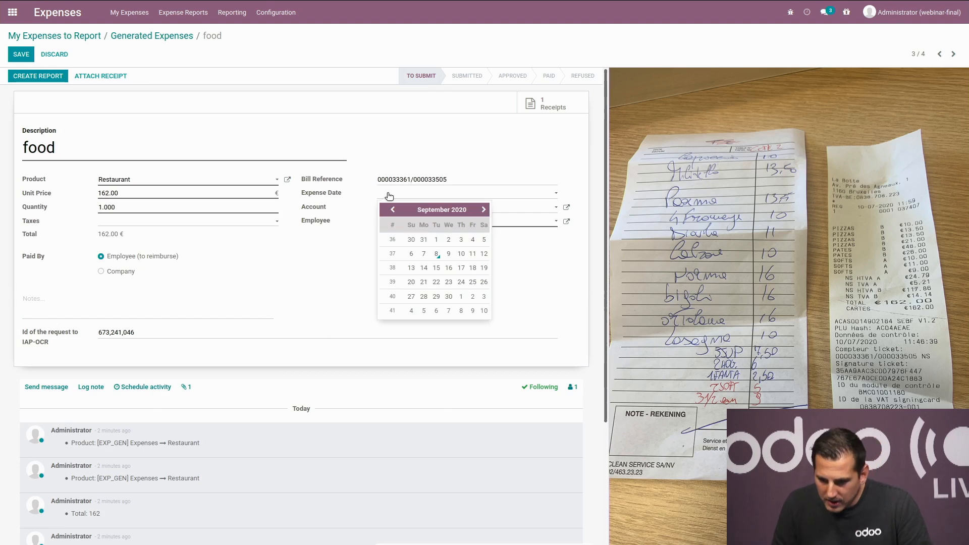
left_click(392, 209)
left_click(392, 210)
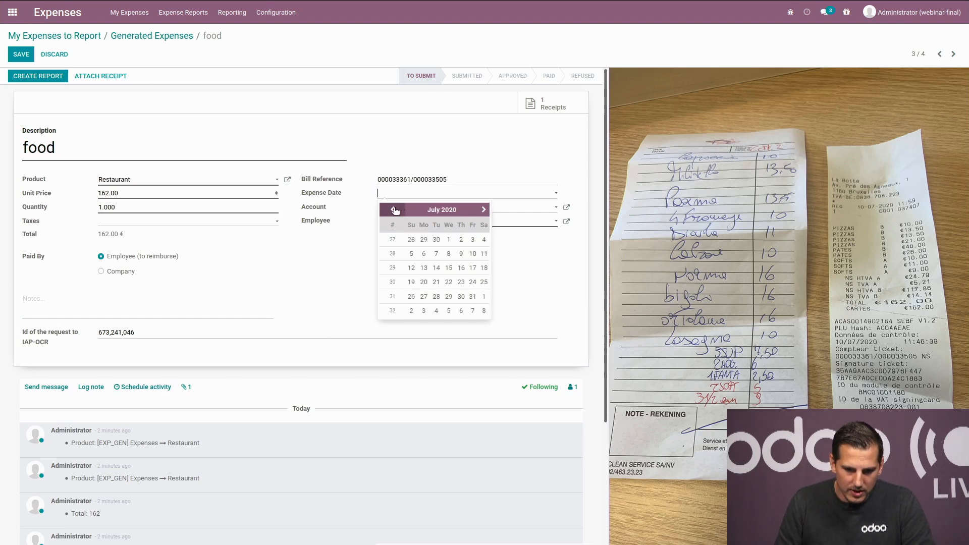
left_click(472, 253)
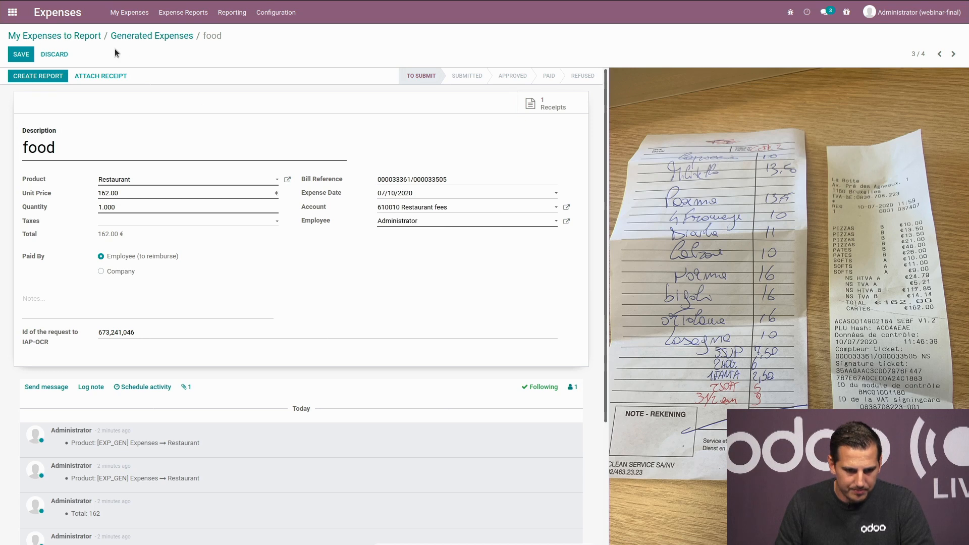
left_click(29, 57)
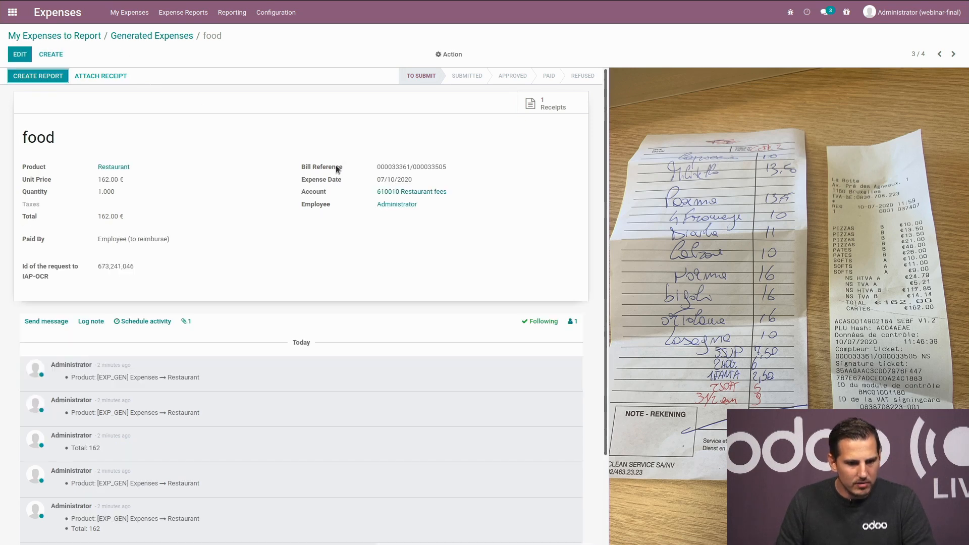
left_click(952, 58)
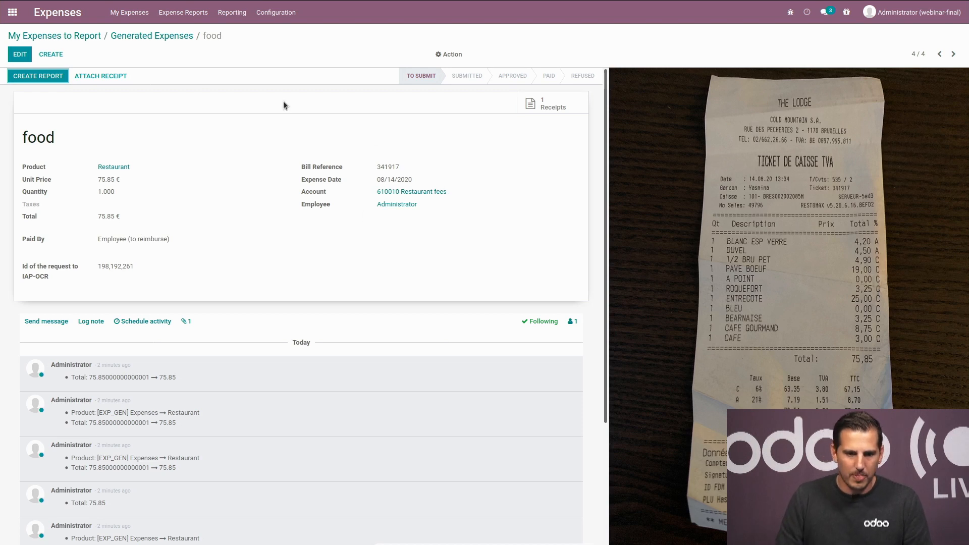
left_click(171, 38)
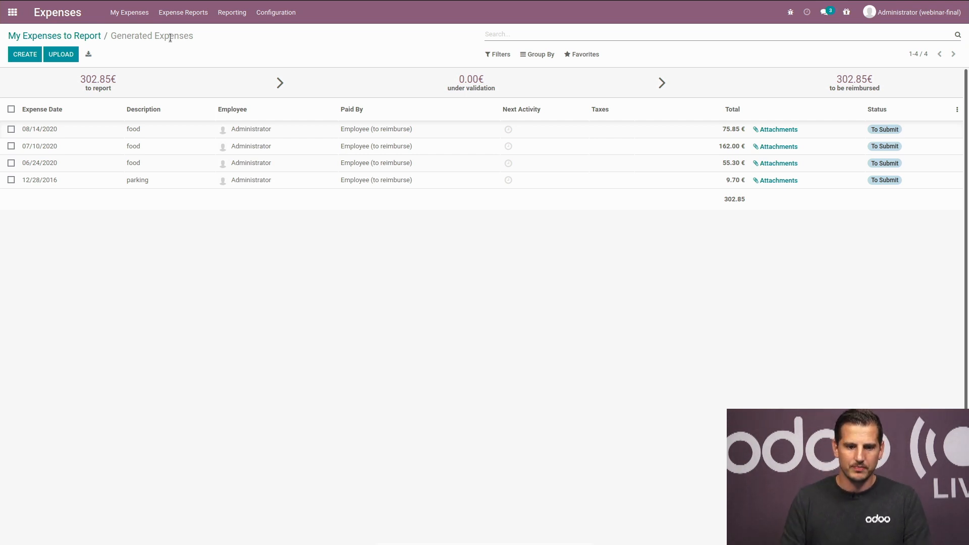
Step: Create a report from all four expenses named 'expenses 09/2020', save and approve it
left_click(11, 109)
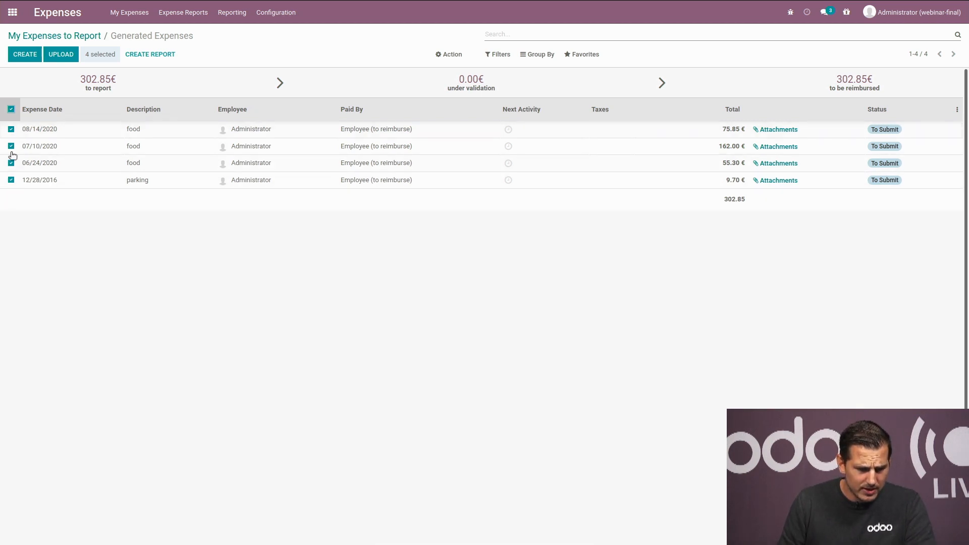
left_click(150, 54)
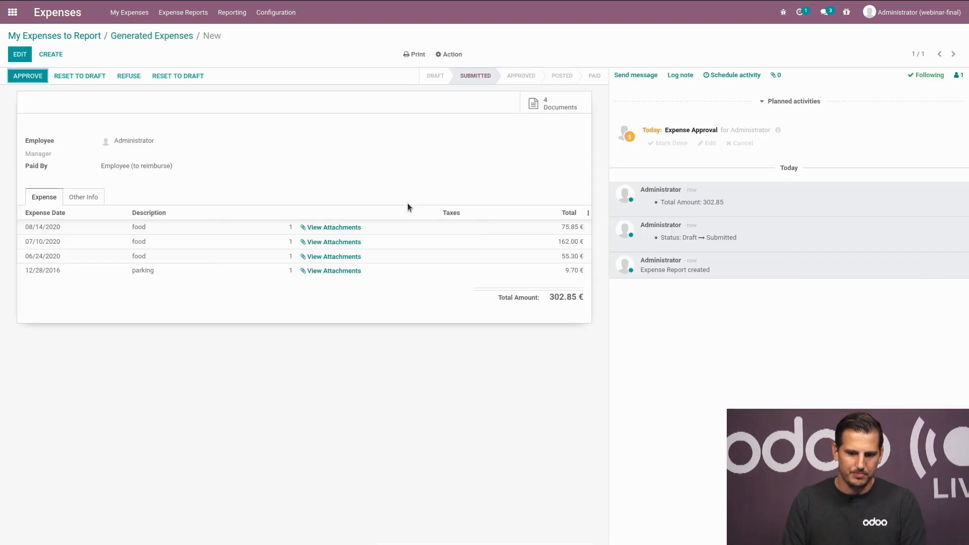
left_click(20, 54)
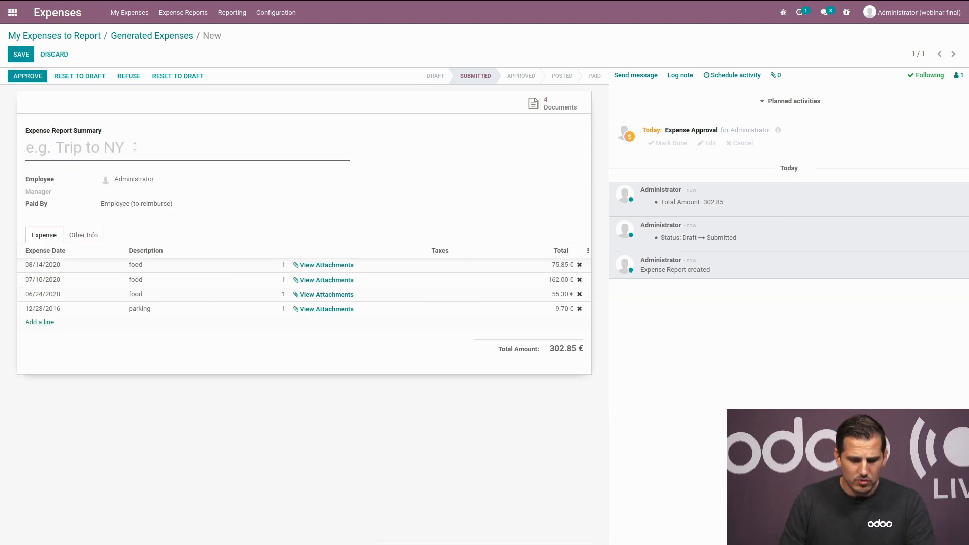
type("expens")
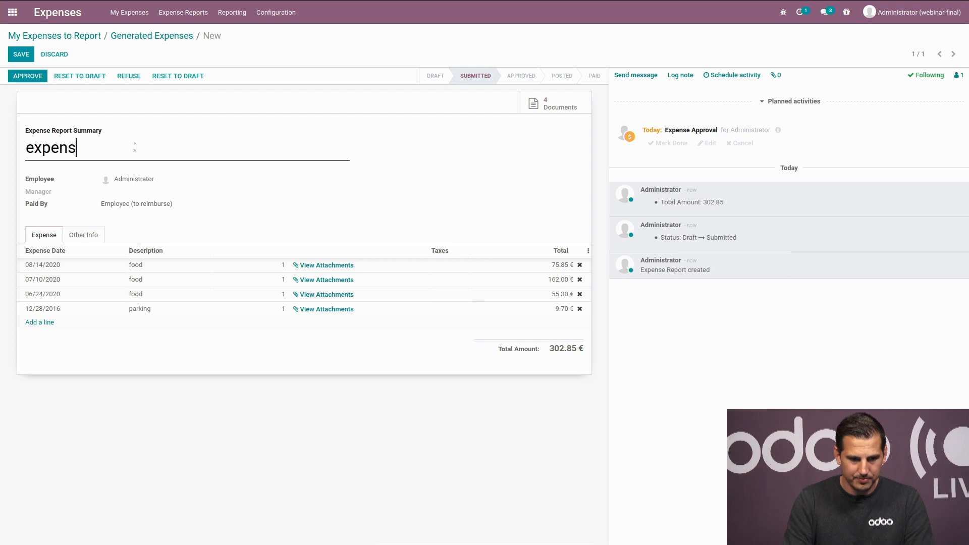
type("es 09/2020")
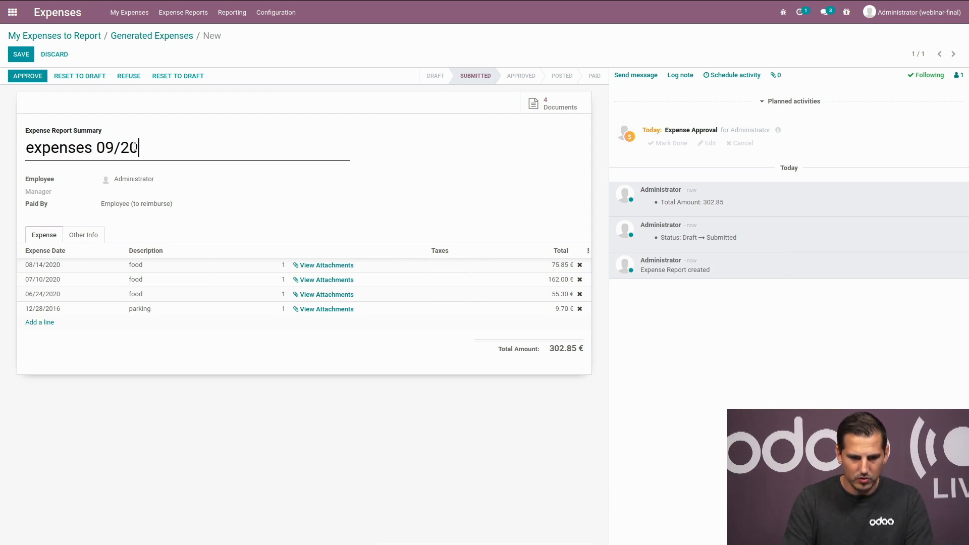
left_click(24, 57)
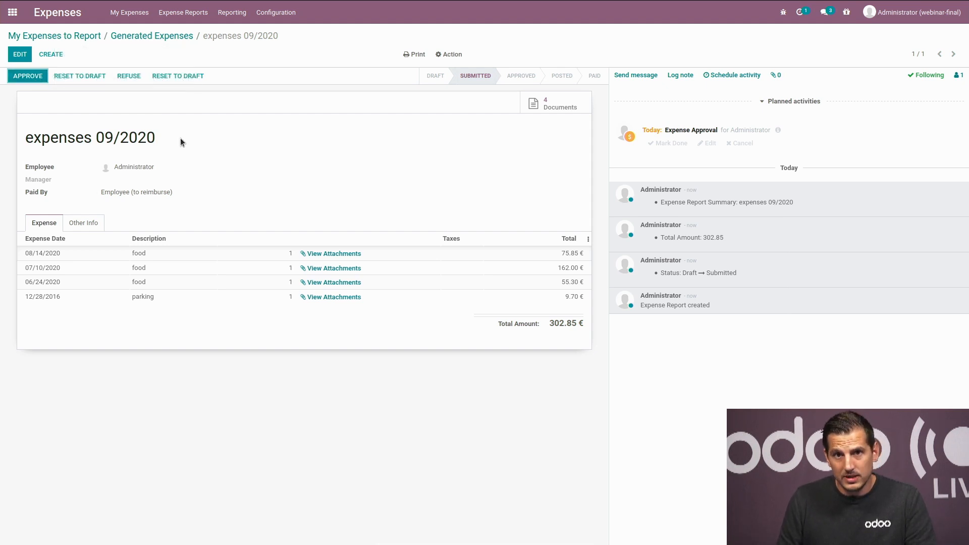
left_click(27, 78)
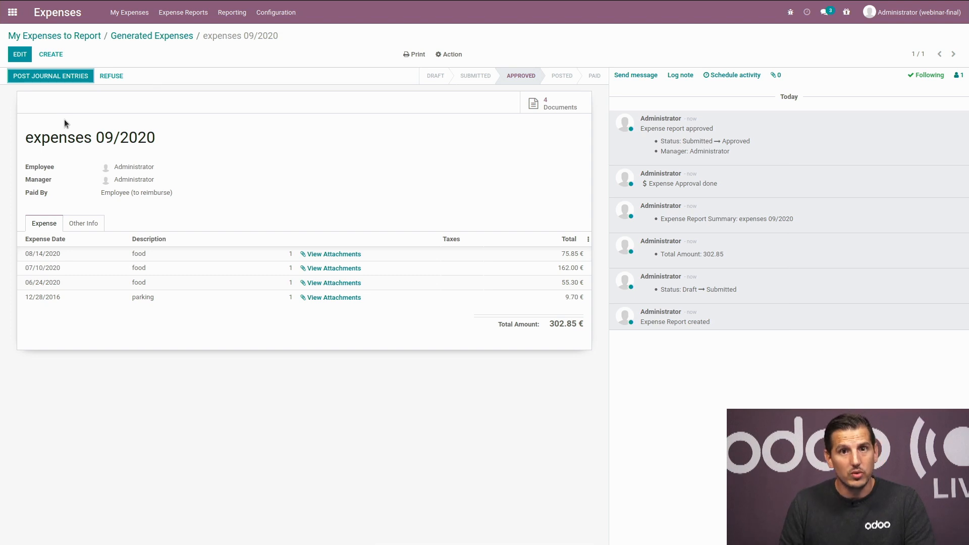
Step: Approve the expenses 09/2020 report and post its journal entries, leaving 302.85 € due
left_click(53, 77)
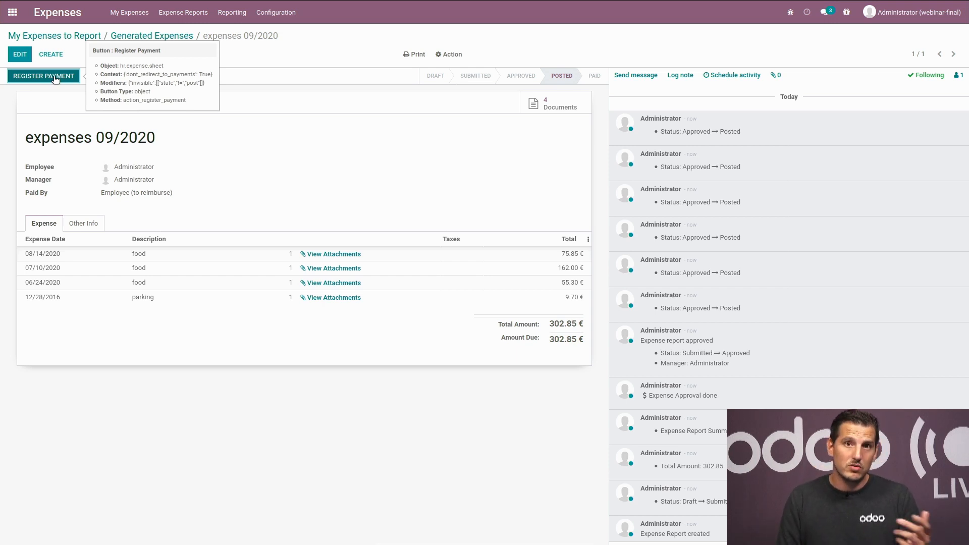
left_click(55, 79)
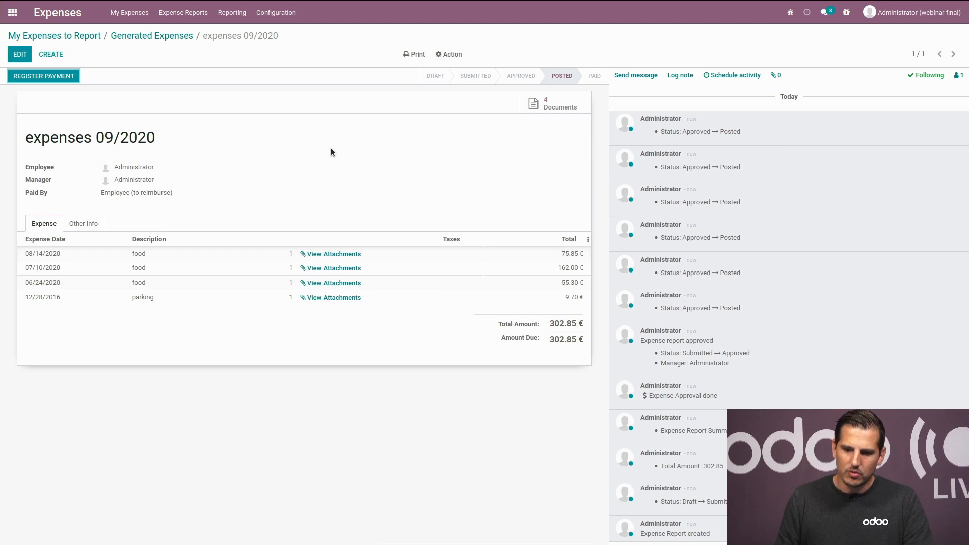
Step: Register the 302.85 € reimbursement for expenses 09/2020 from the Bank journal
left_click(44, 76)
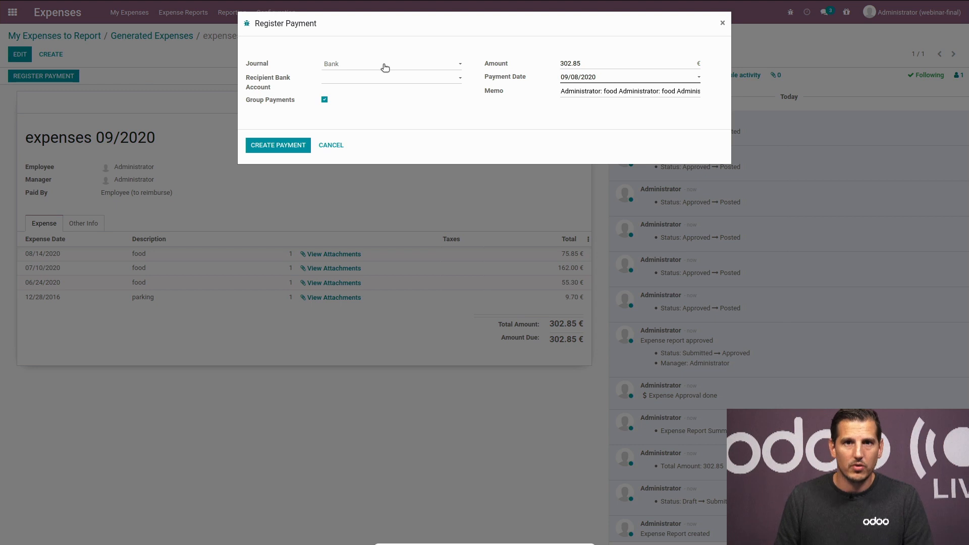
left_click(292, 146)
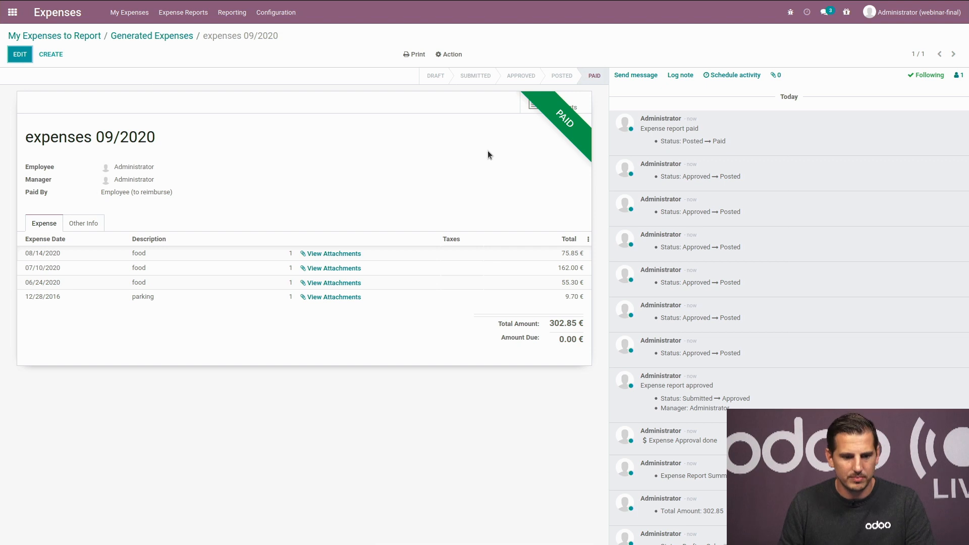
left_click(17, 15)
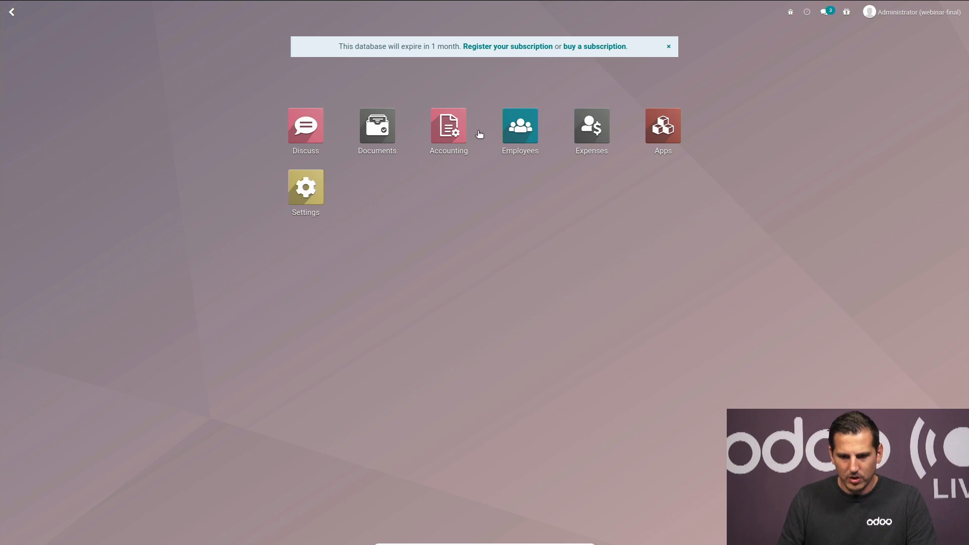
Step: In Accounting, list the draft vendor bills and open the forwarded Proximus bill
left_click(453, 123)
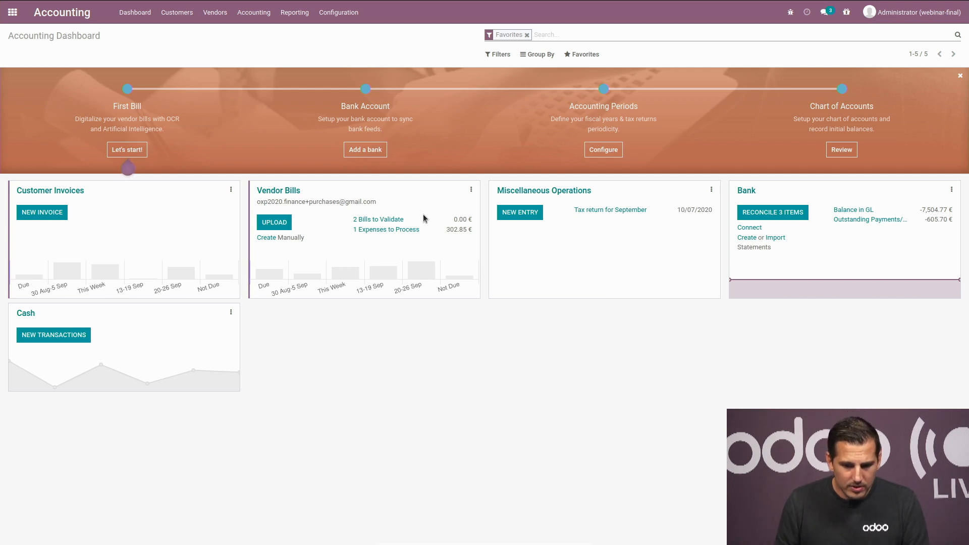
left_click(399, 220)
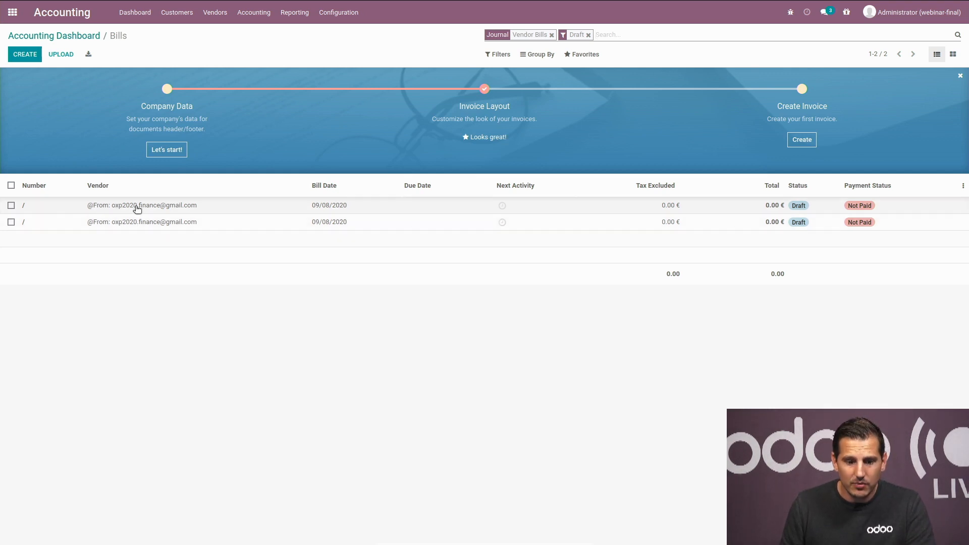
left_click(136, 207)
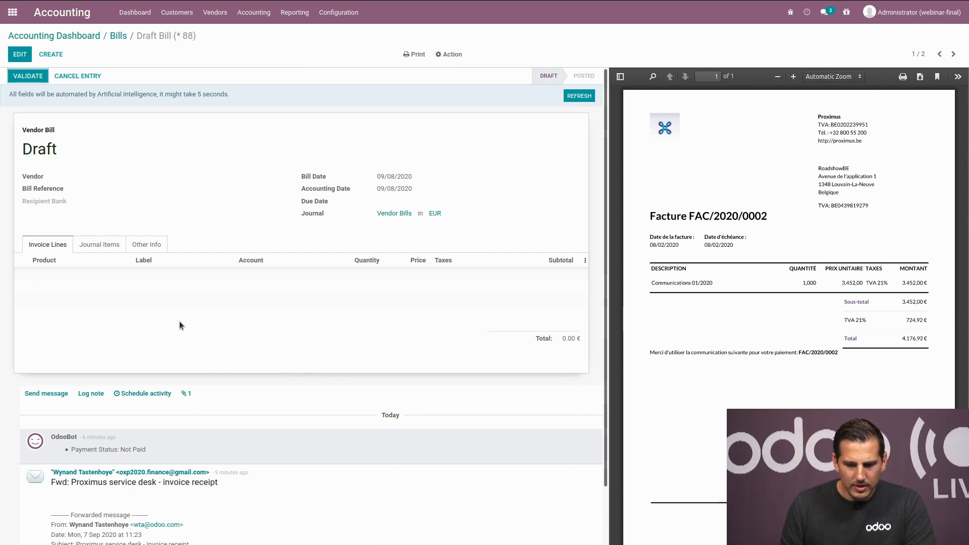
Step: Digitise the Proximus bill via OCR: reference FAC/2020/0002, 3,452.00 € plus 21% VAT, 4,176.92 € total
scroll(180, 321, "down", 3)
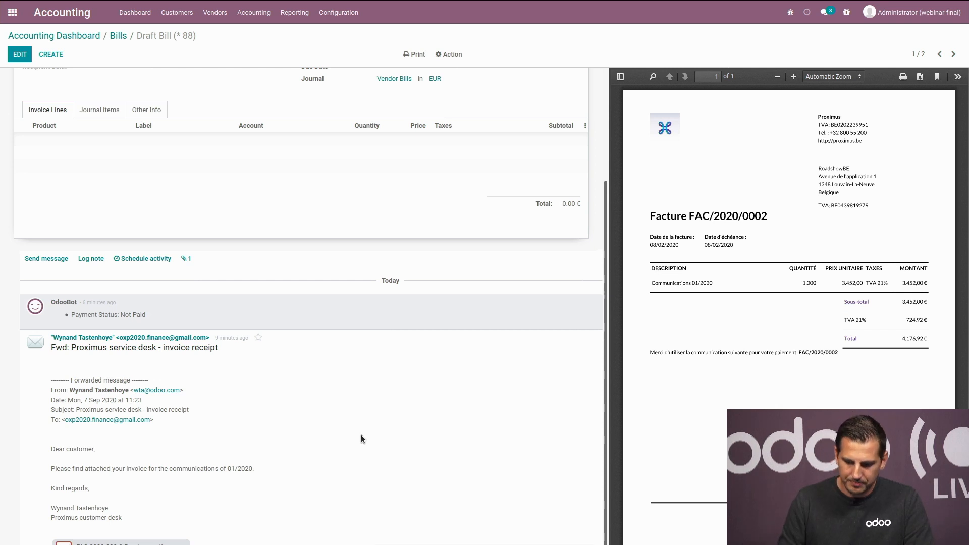
scroll(358, 438, "up", 3)
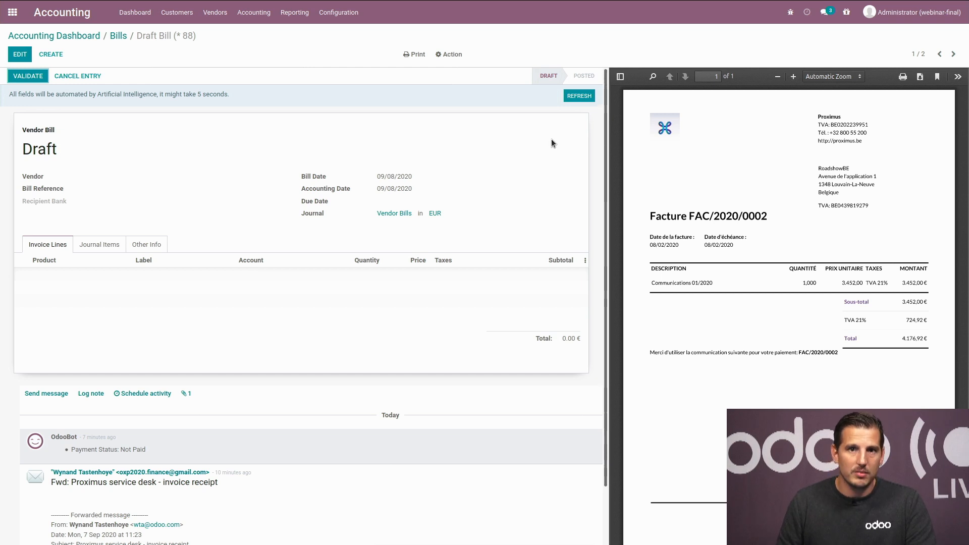
left_click(578, 96)
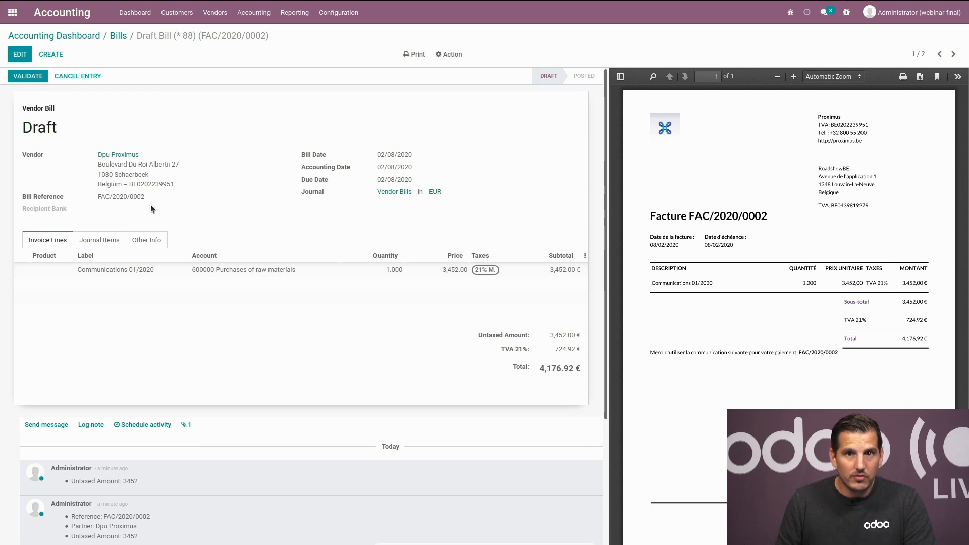
left_click_drag(150, 197, 96, 193)
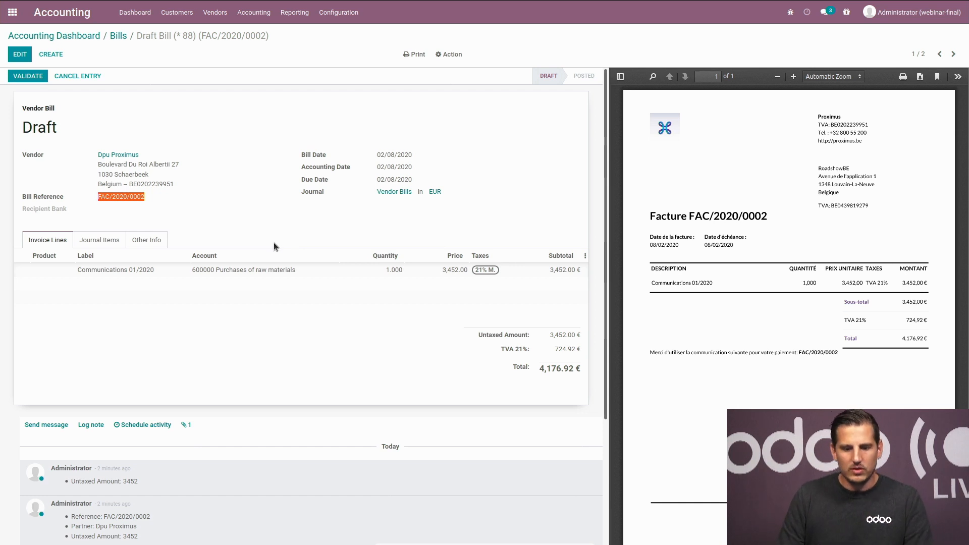
left_click(19, 54)
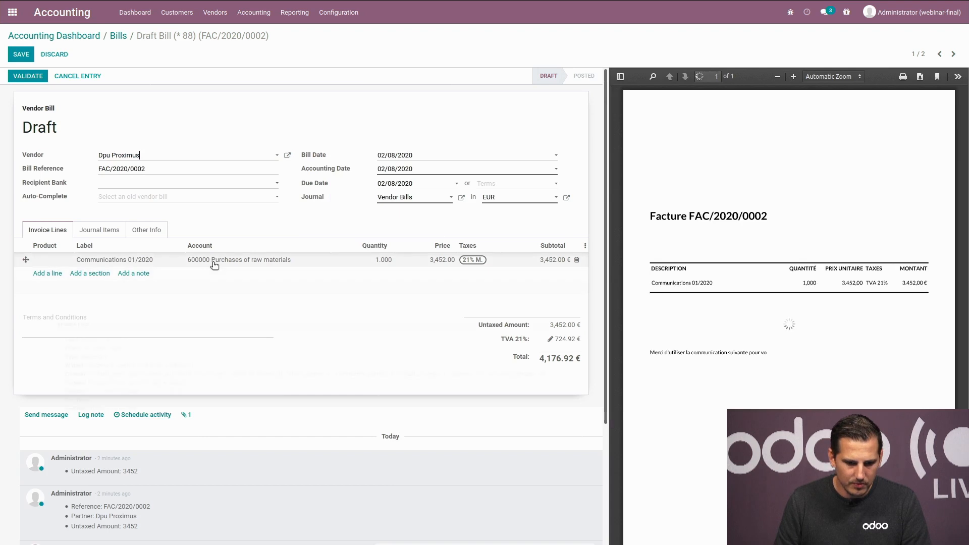
Step: Set the Proximus bill line's account to 610000 Services and other goods and save
left_click(214, 262)
type("61")
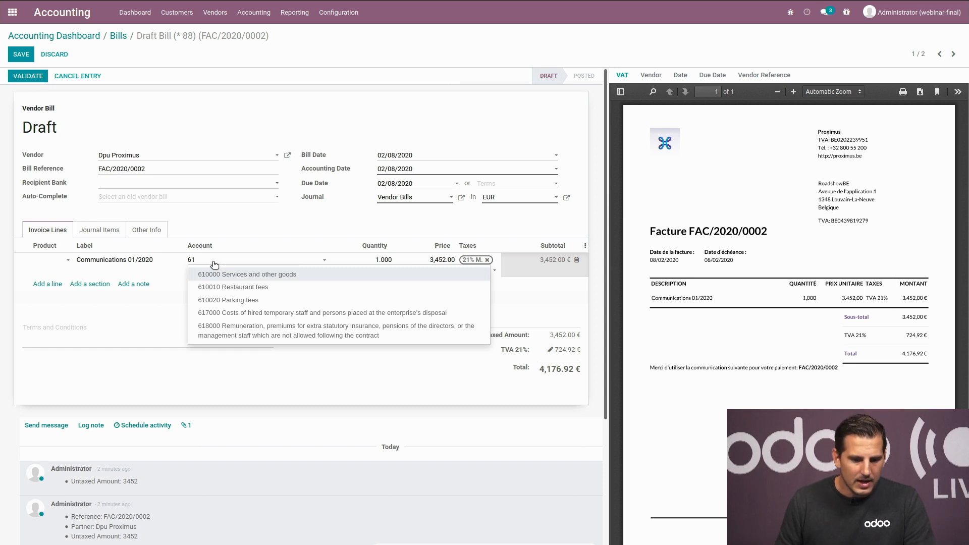
left_click(217, 275)
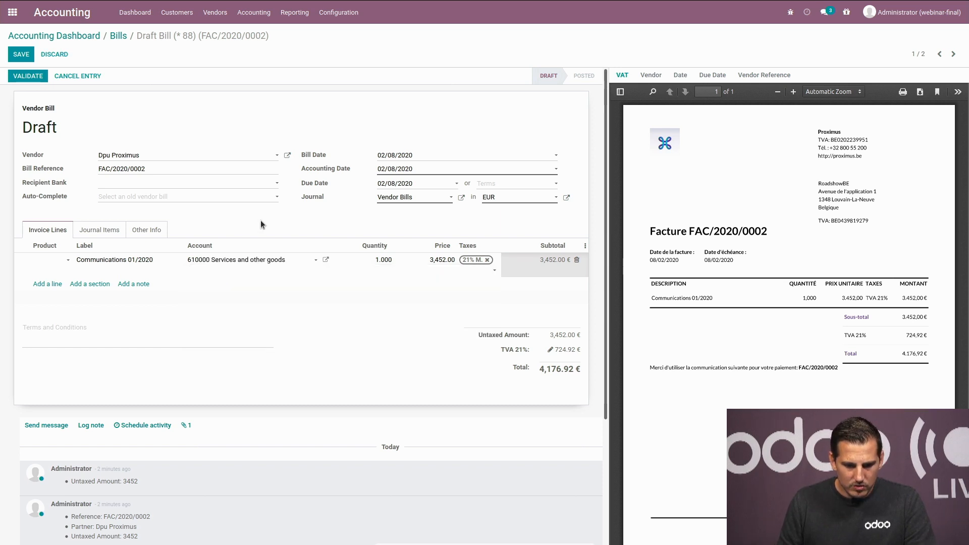
left_click(259, 222)
left_click(13, 59)
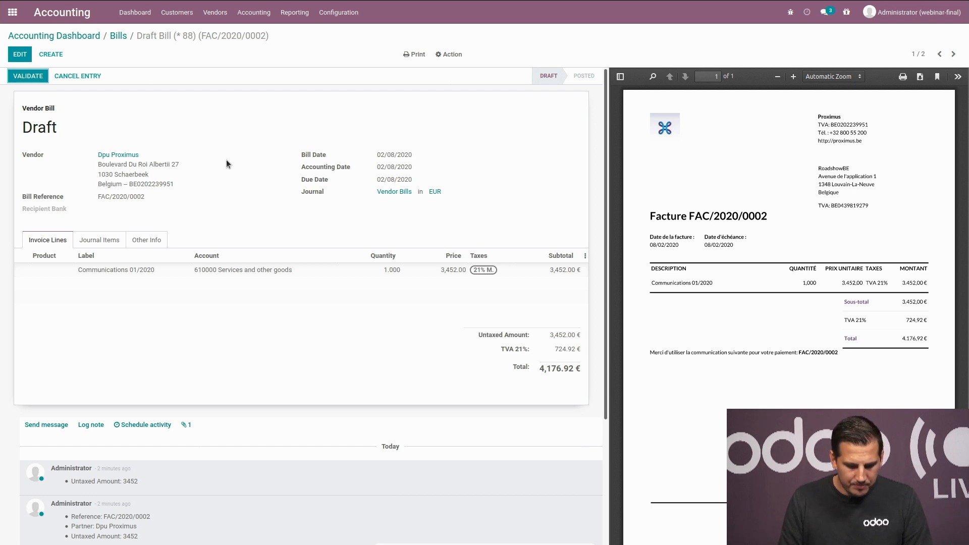
key("alt")
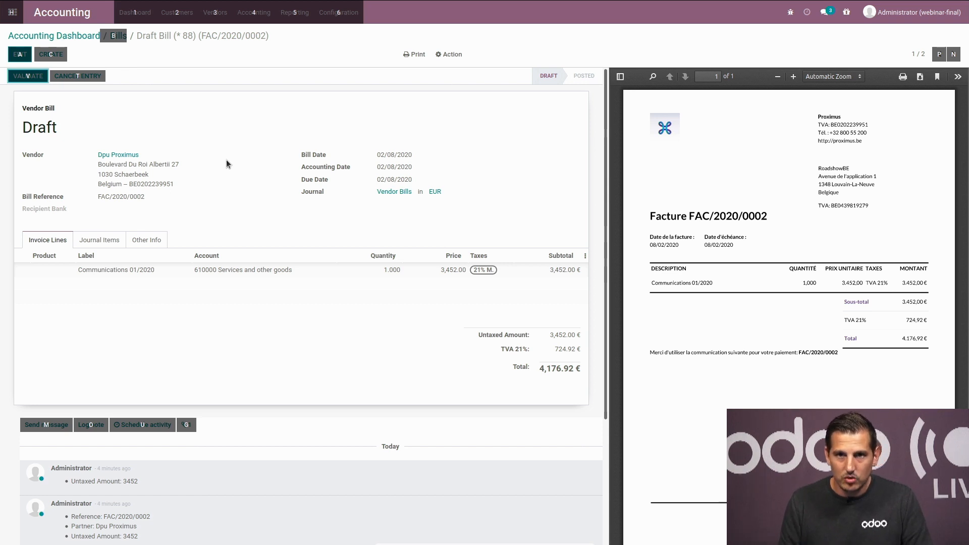
Step: Post the Proximus bill as BILL/2020/02/0002 and Apple Retail Belgium as BILL/2020/02/0003
key("alt")
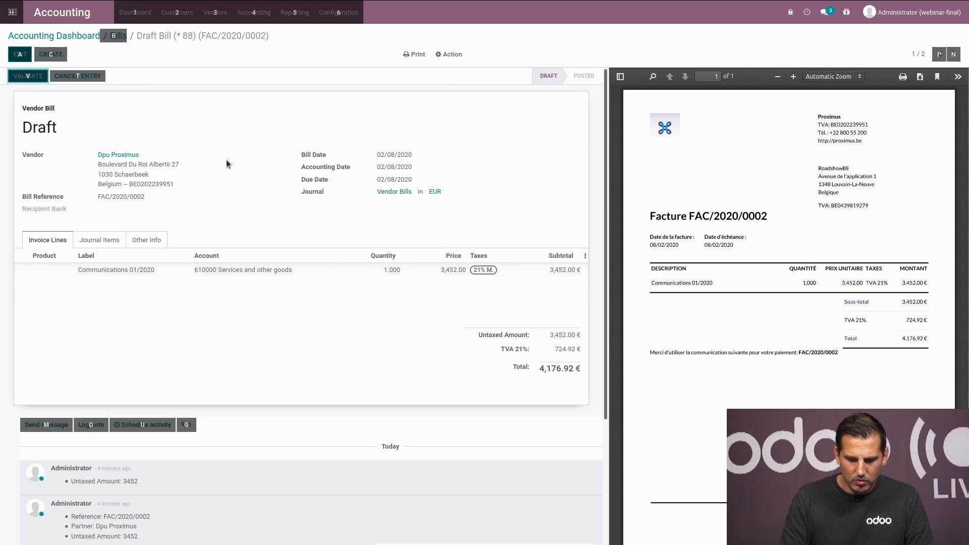
key("alt+n")
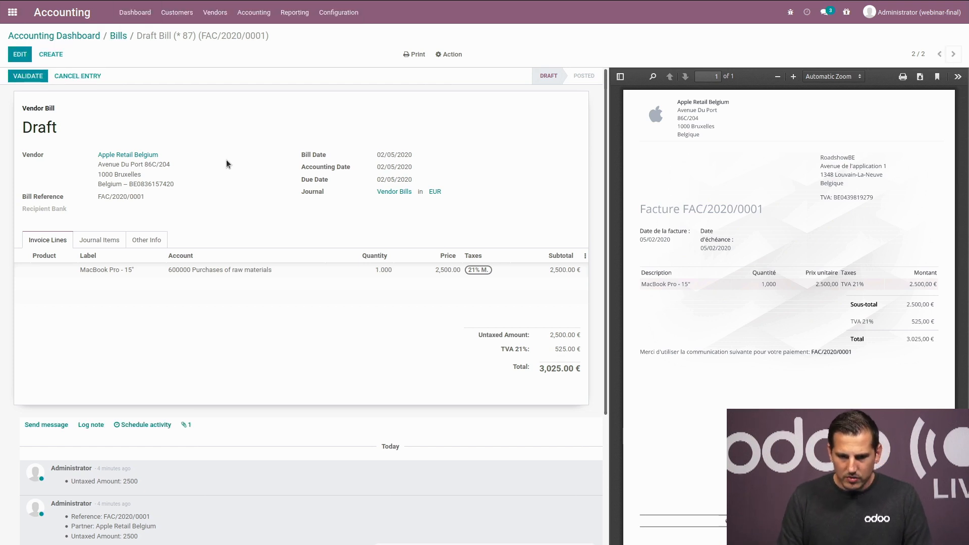
key("alt+n")
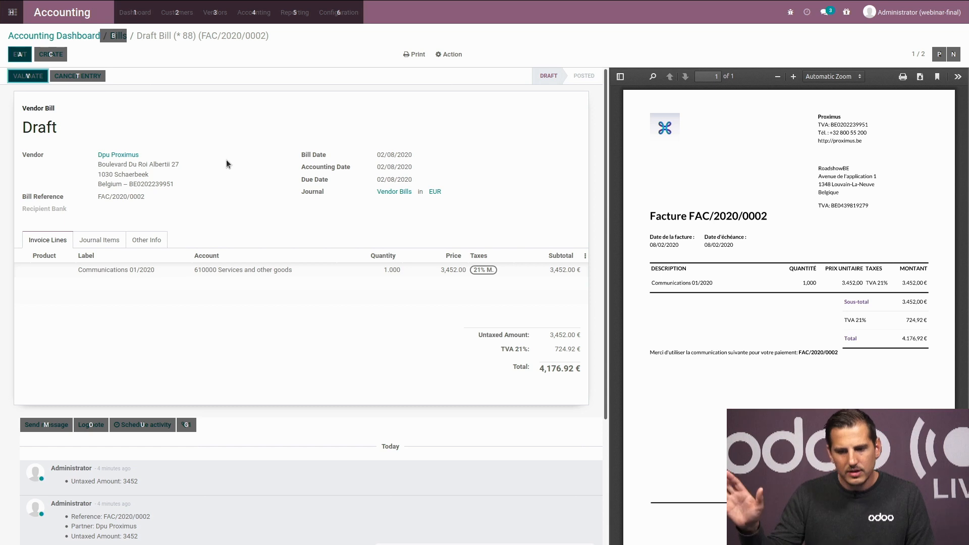
key("alt+v")
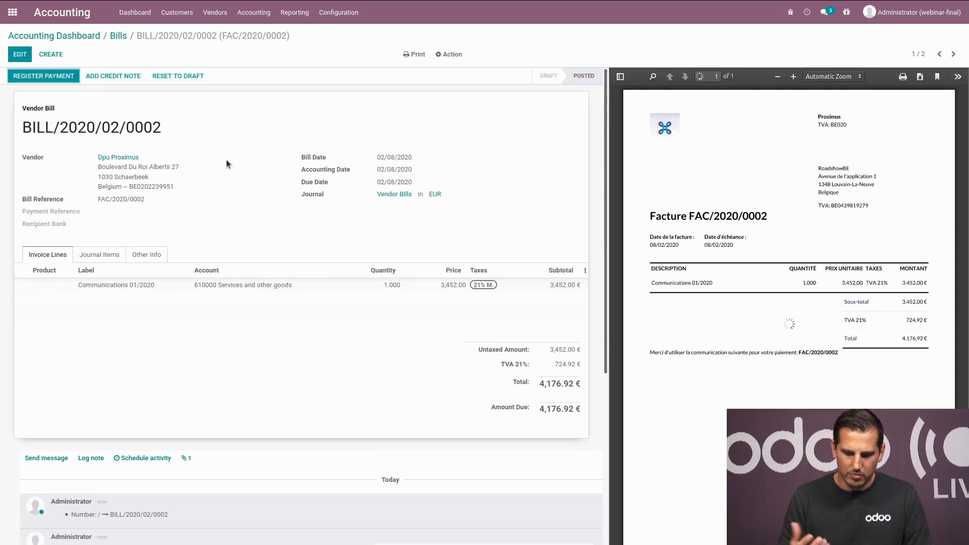
key("alt+n")
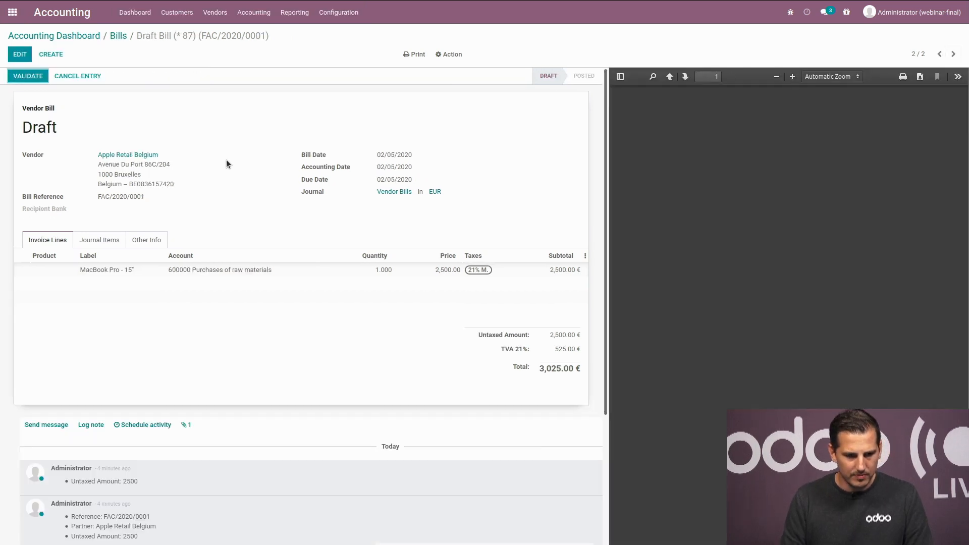
key("alt+v")
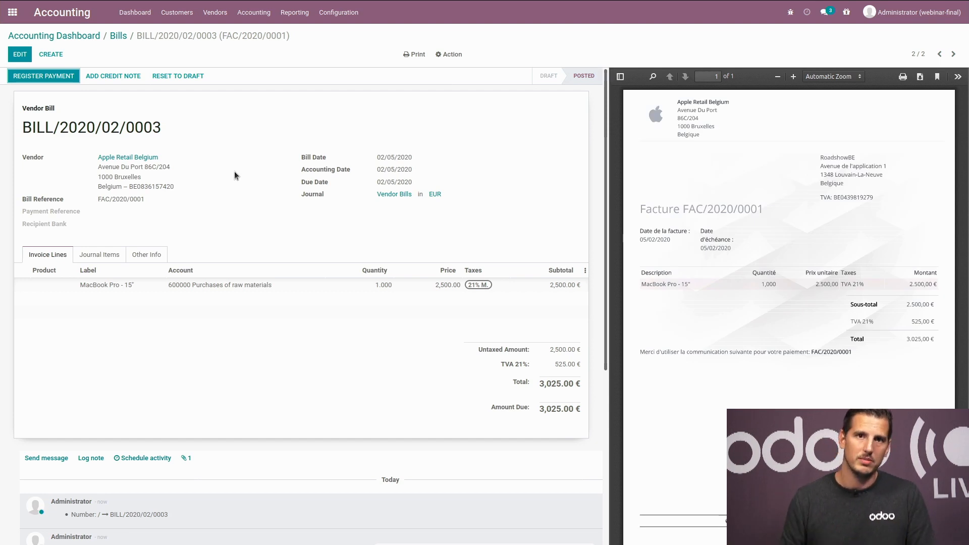
Step: Create draft customer invoice INV/2020/09/0001 from the dashboard and list its customers
left_click(67, 23)
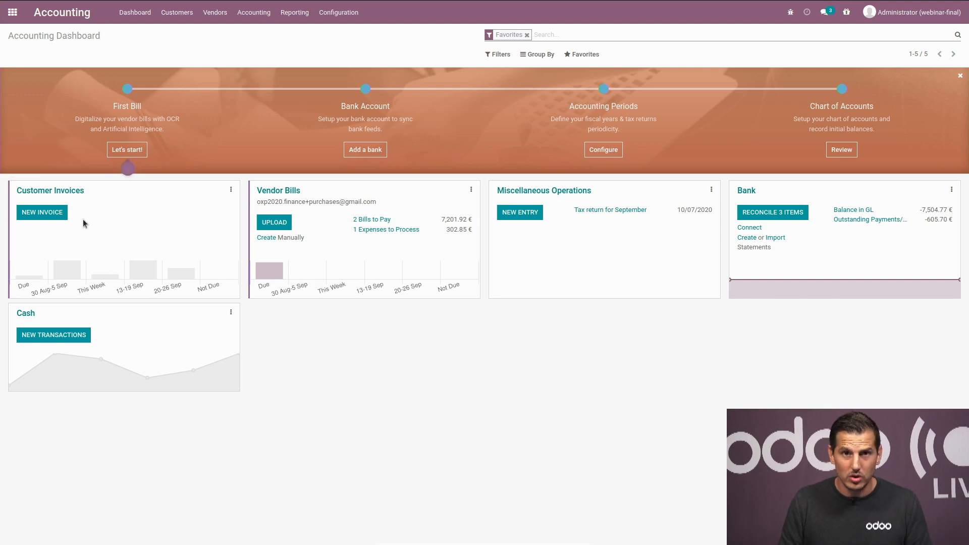
left_click(60, 214)
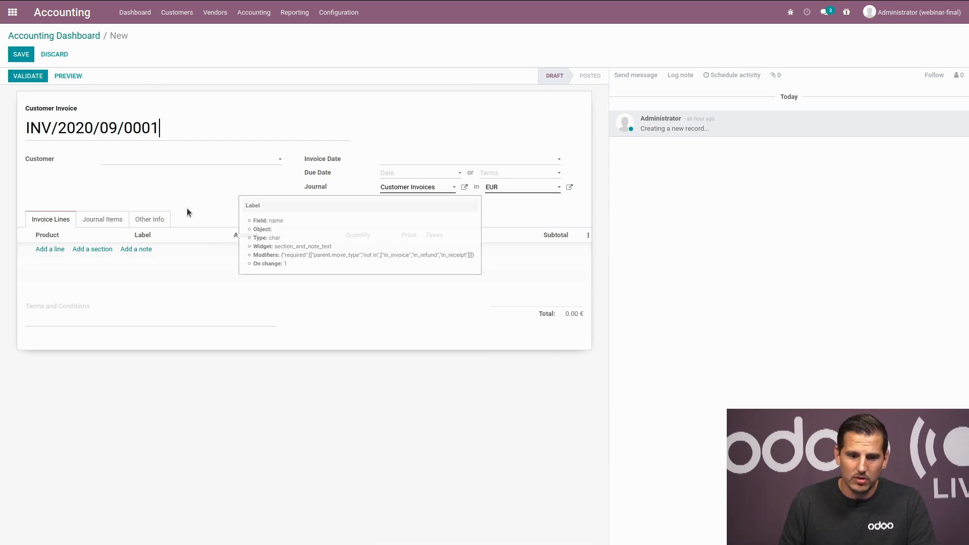
left_click(178, 165)
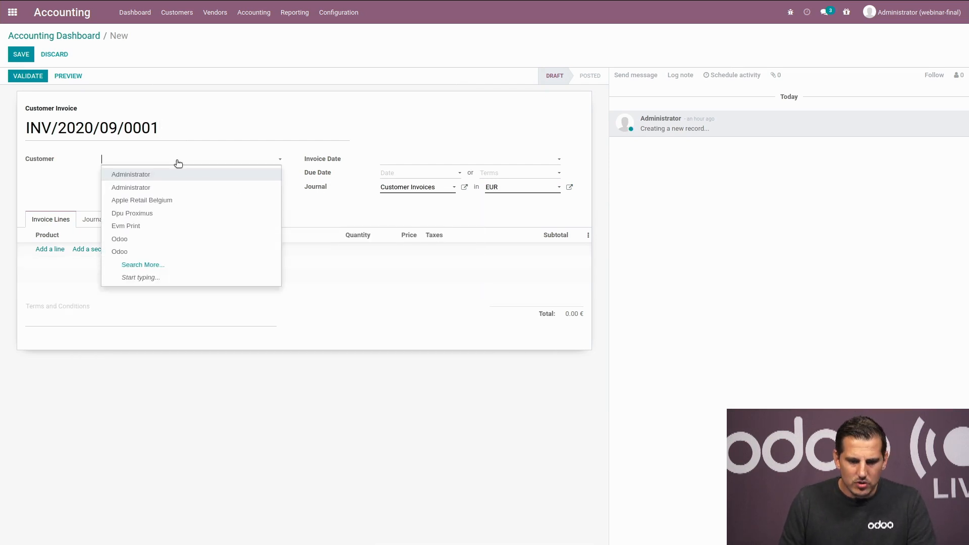
Step: Set customer Odoo and add Licences and services lines, bringing the total to 401.00 €
left_click(169, 240)
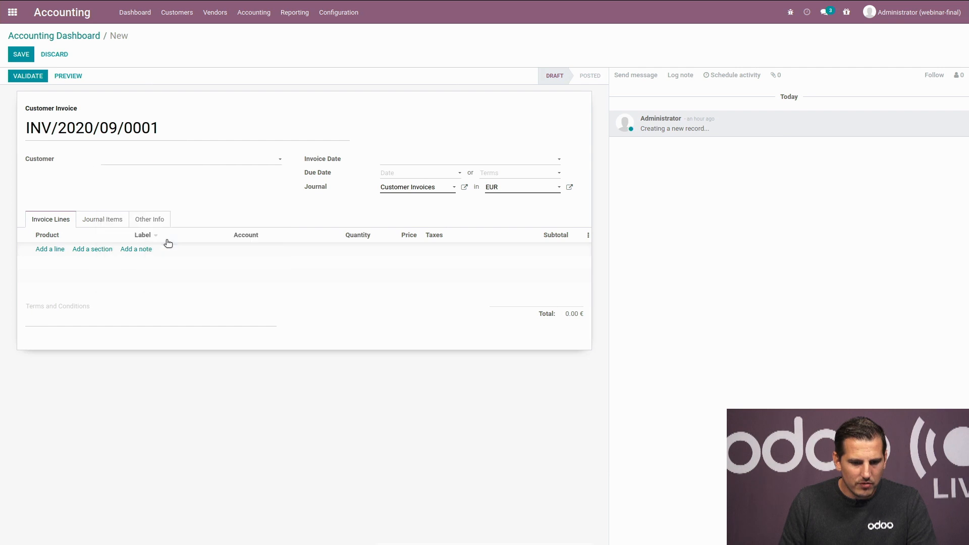
left_click(56, 250)
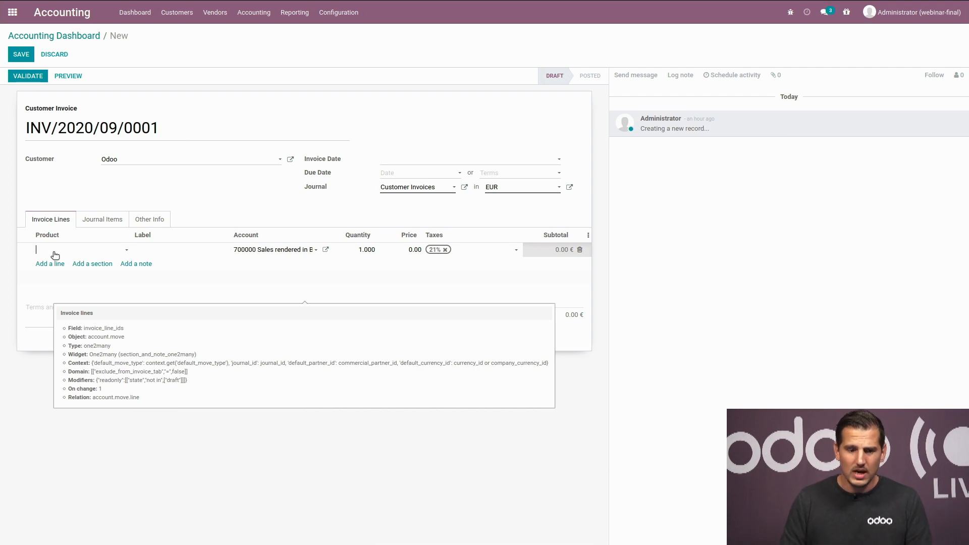
left_click(55, 251)
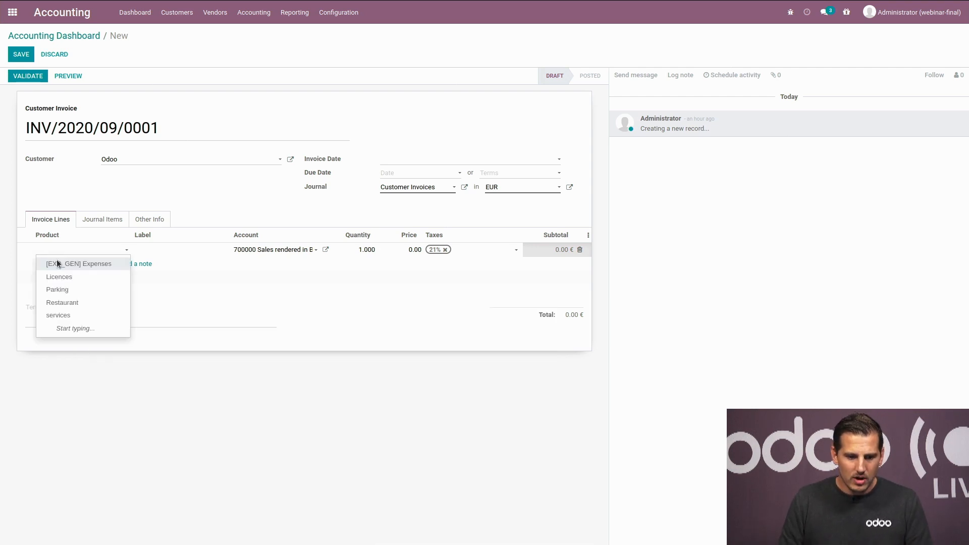
left_click(67, 277)
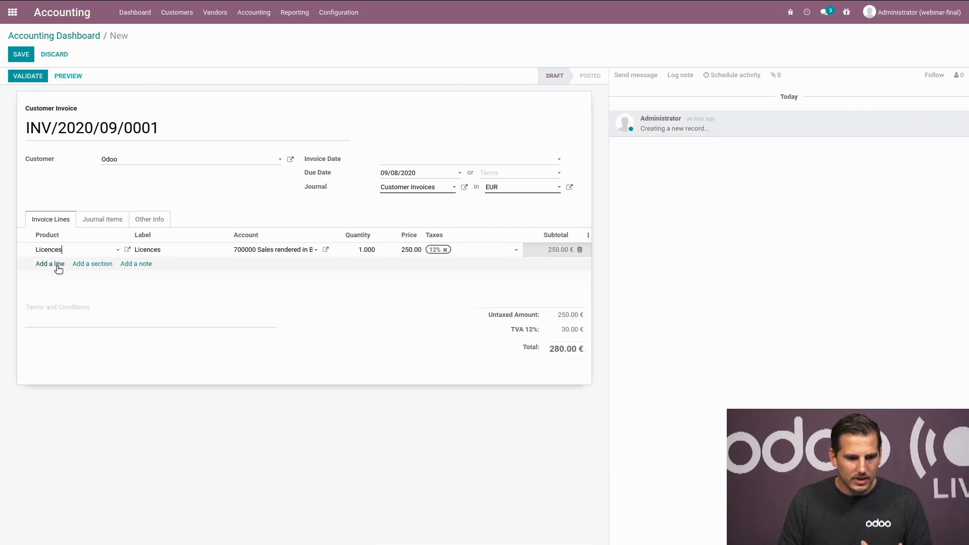
left_click(58, 267)
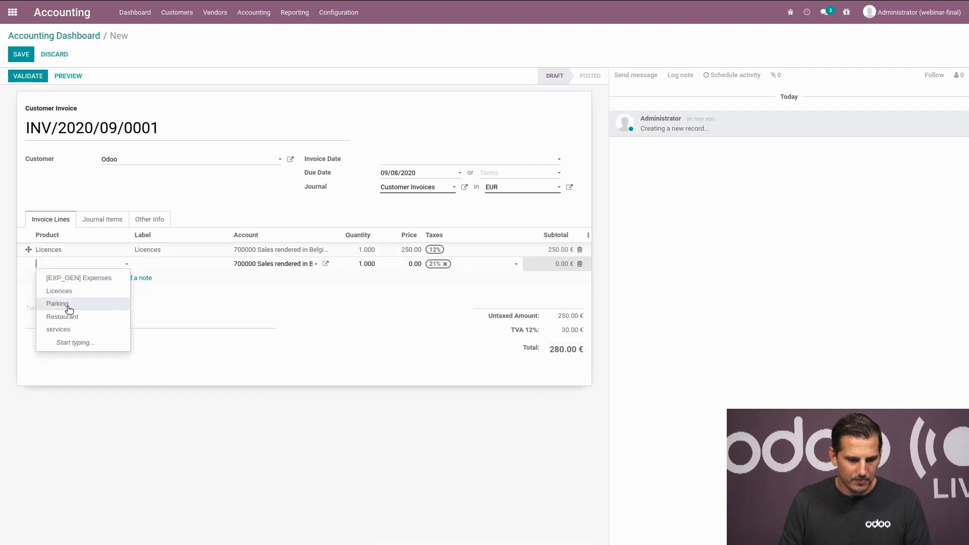
left_click(67, 330)
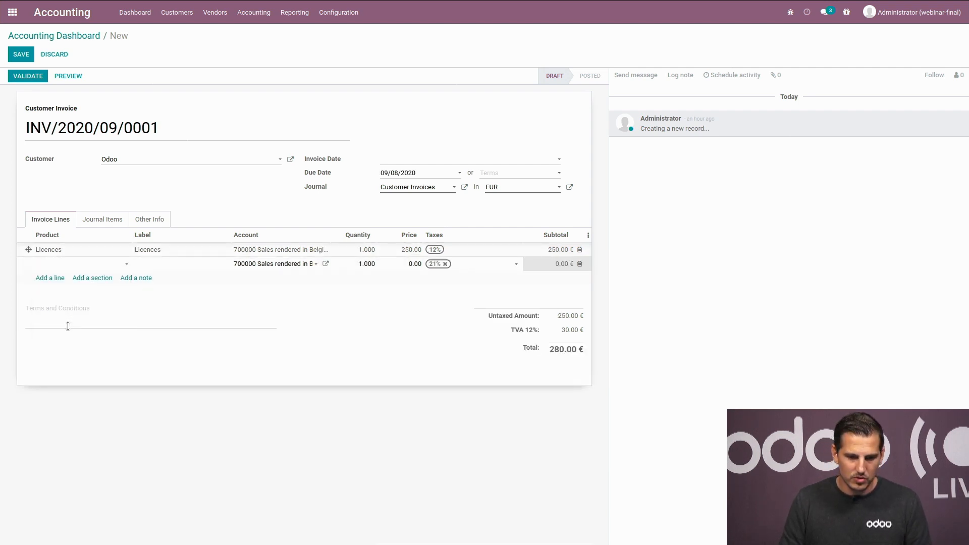
left_click(221, 207)
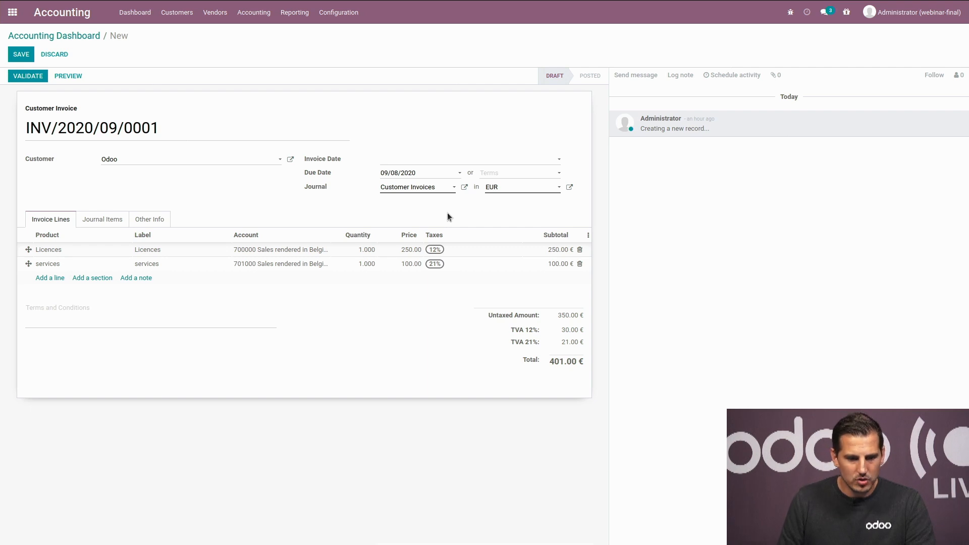
Step: Post invoice INV/2020/09/0001 and email it with the default template and PDF/XML attachments
left_click(37, 76)
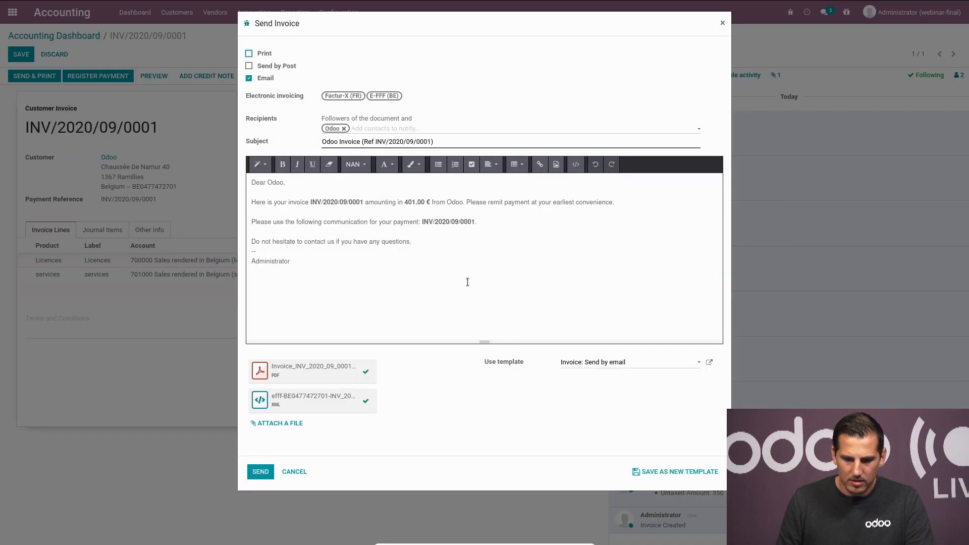
left_click_drag(306, 260, 251, 182)
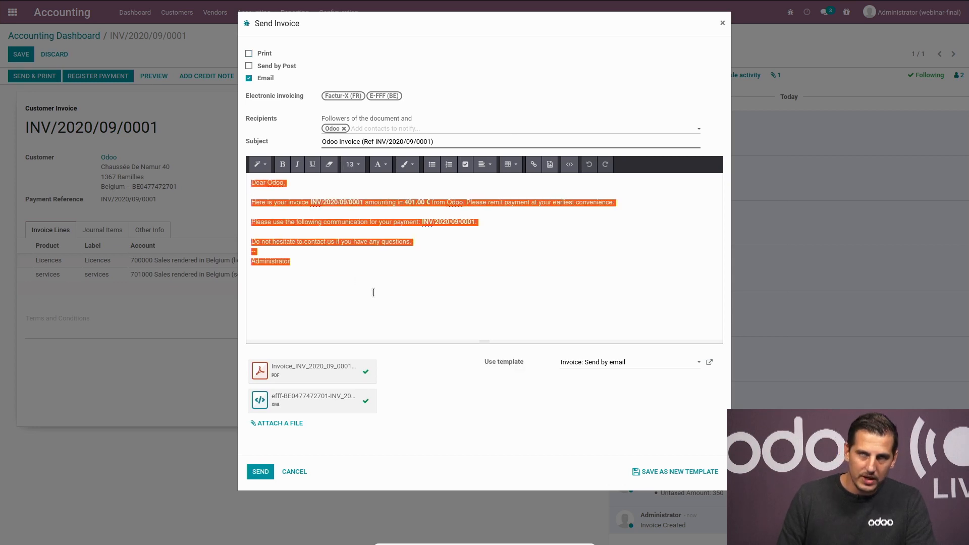
left_click(366, 277)
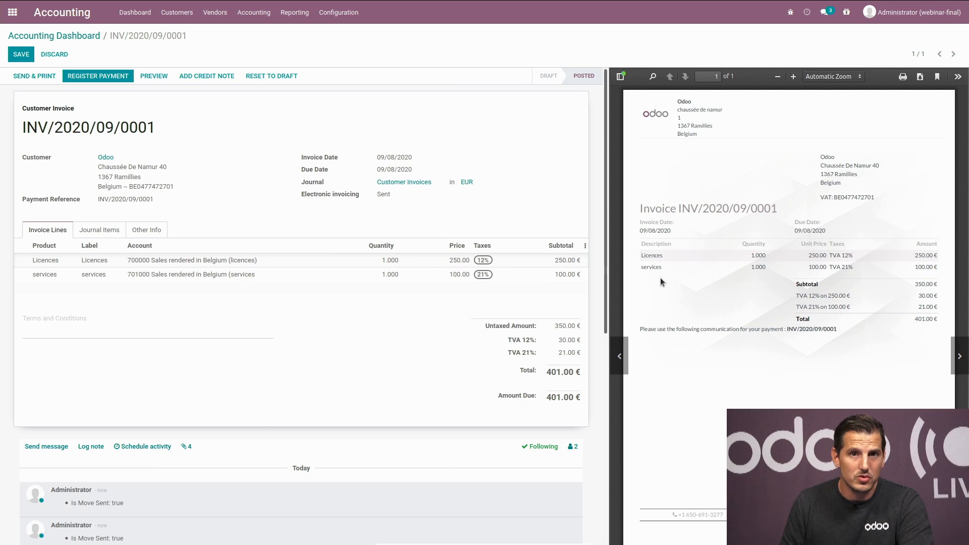
Step: Scroll to the invoice chatter showing the sent email with its XML and PDF files
scroll(354, 308, "down", 5)
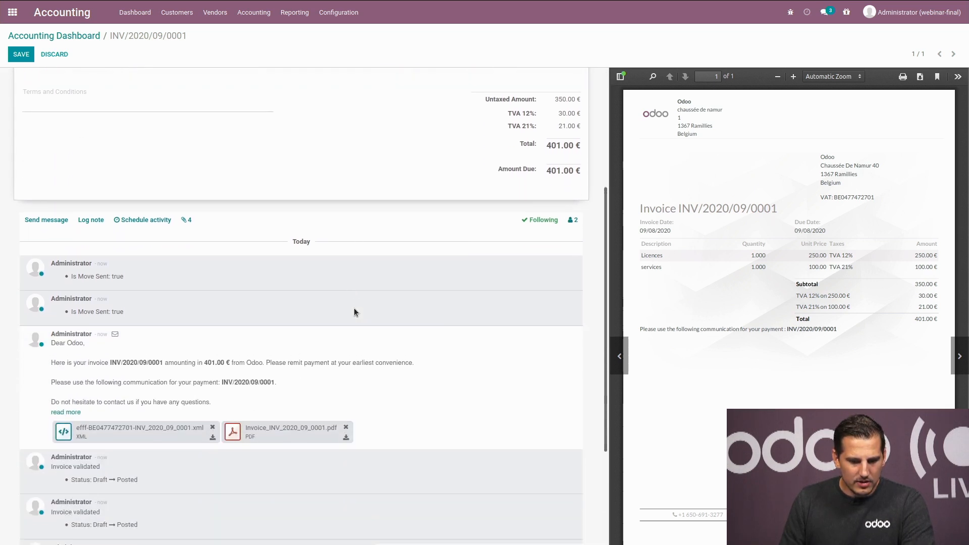
scroll(354, 312, "down", 1)
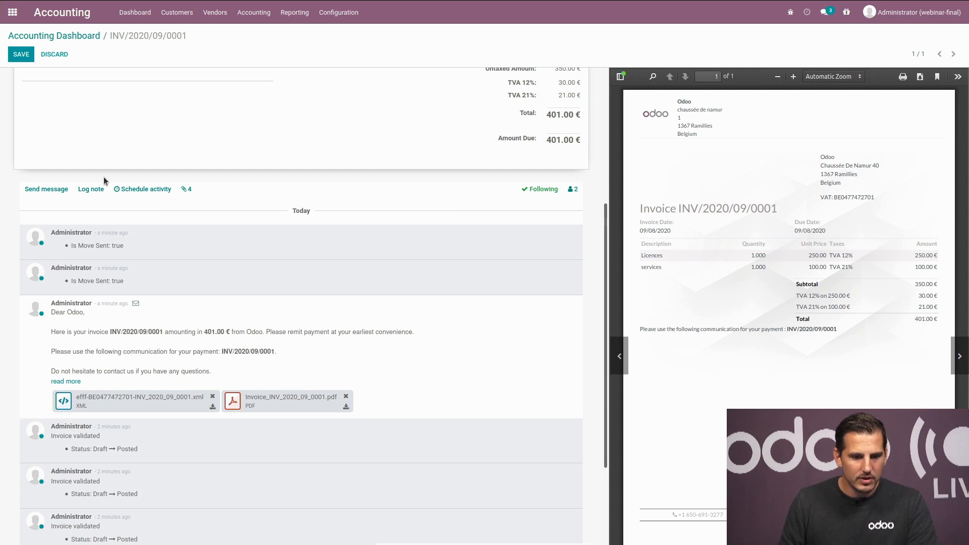
left_click(97, 193)
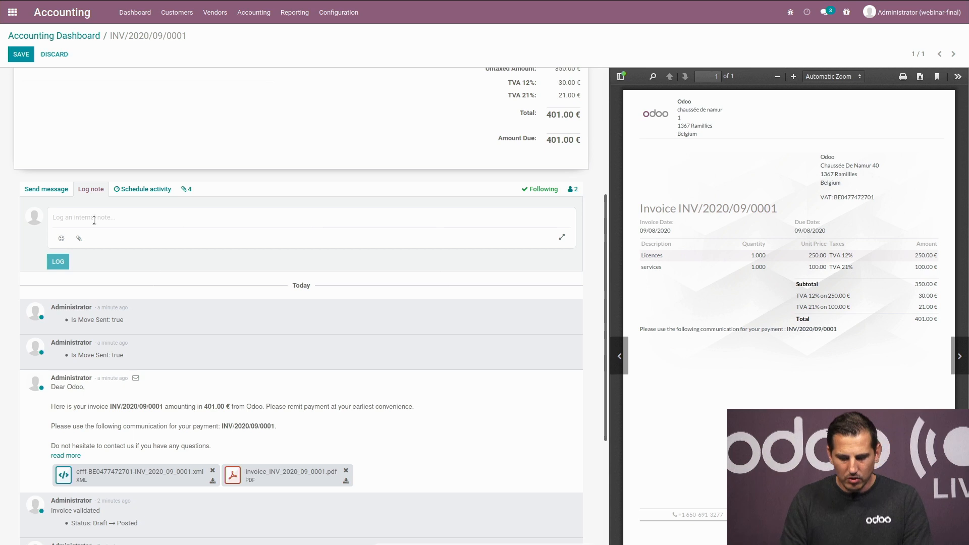
type("@")
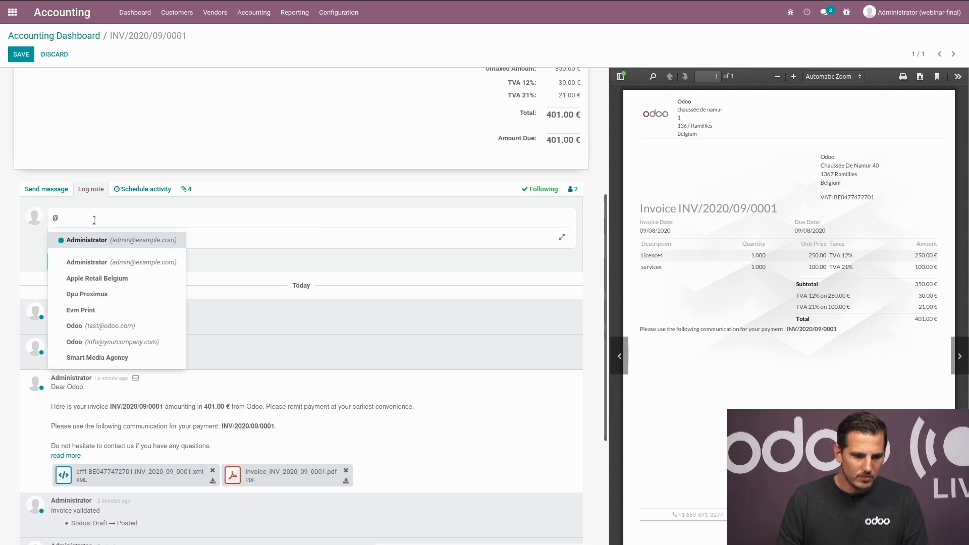
left_click(104, 245)
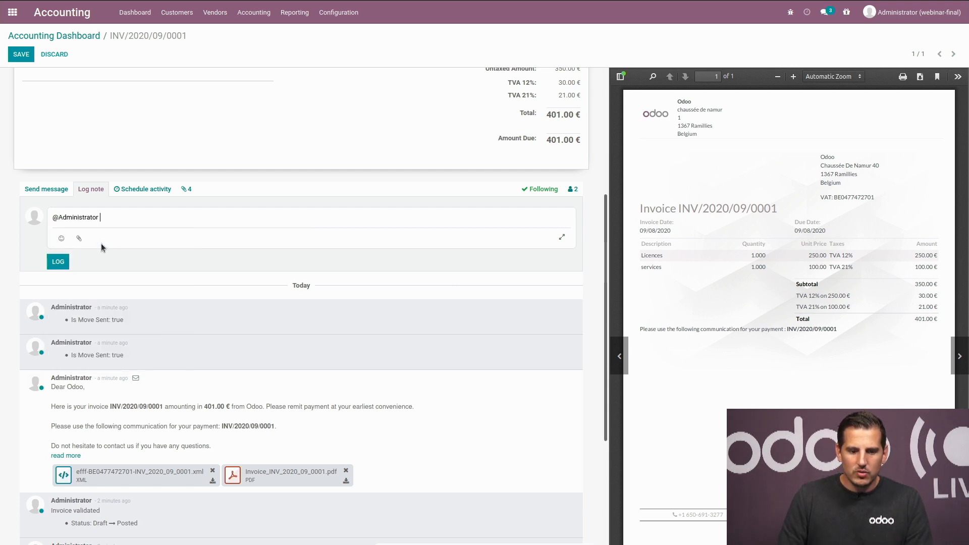
type("keep an eye on this")
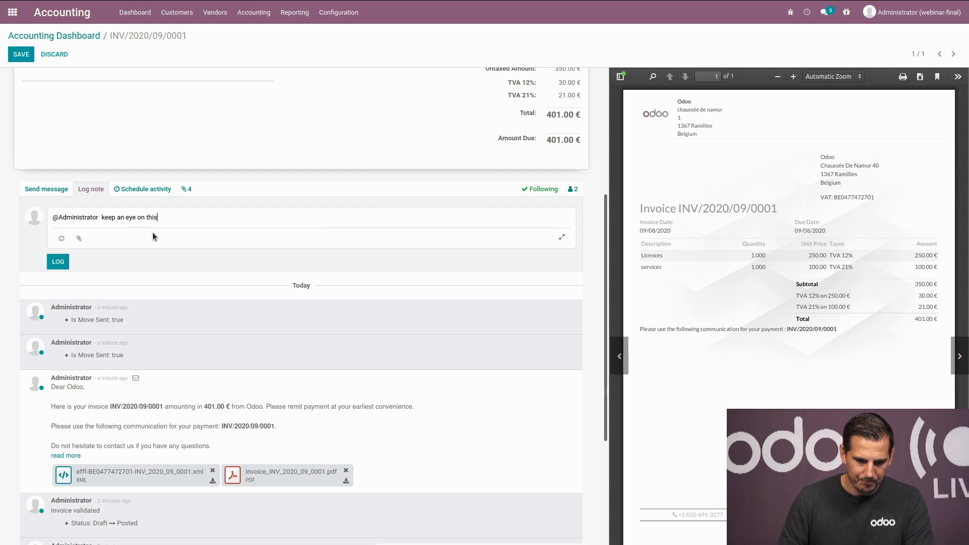
left_click(70, 262)
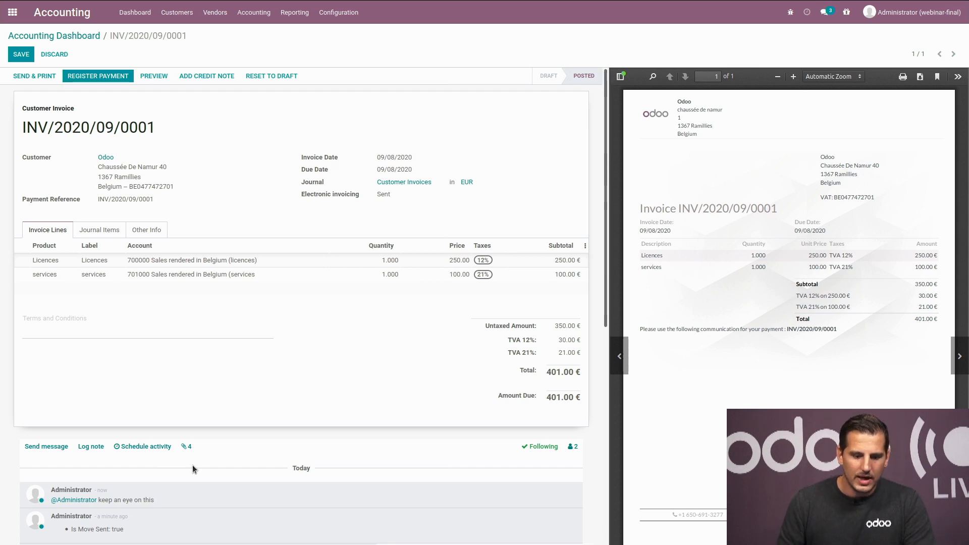
Step: Schedule a Call activity for Administrator with note 'please call him to pay the invoice'
left_click(142, 447)
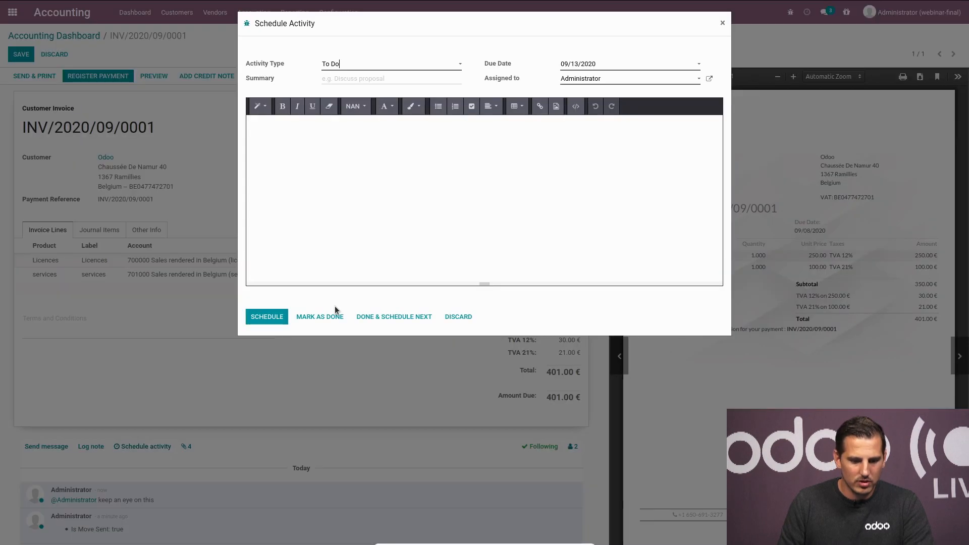
left_click(357, 64)
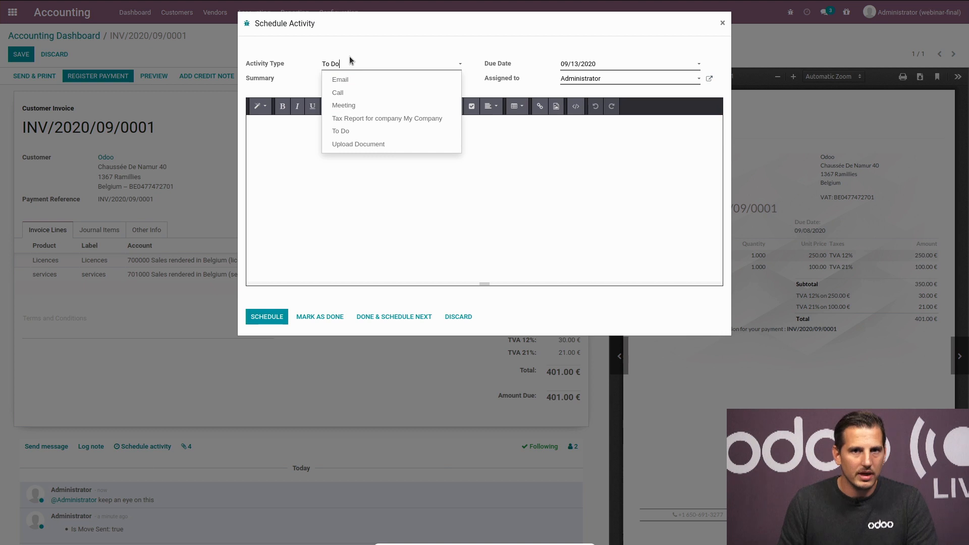
left_click(354, 95)
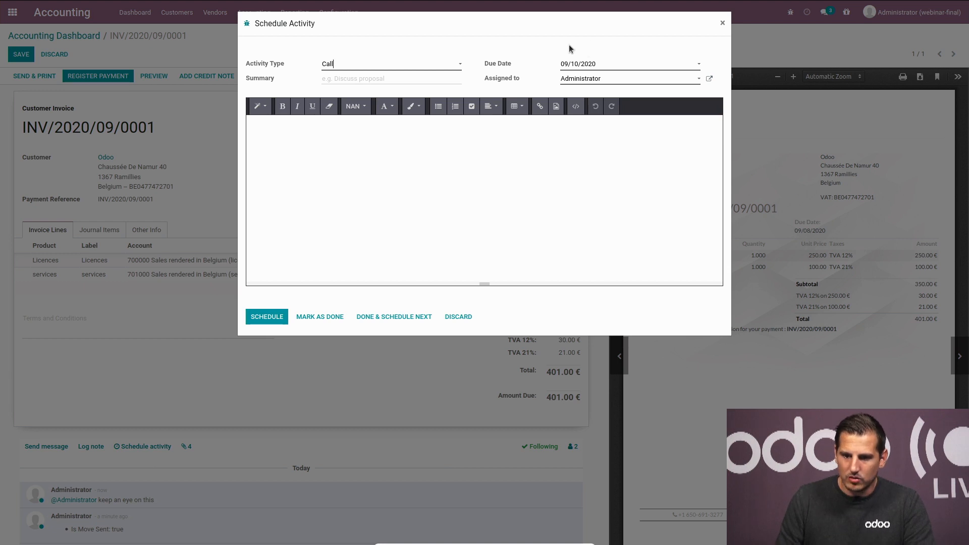
left_click(608, 80)
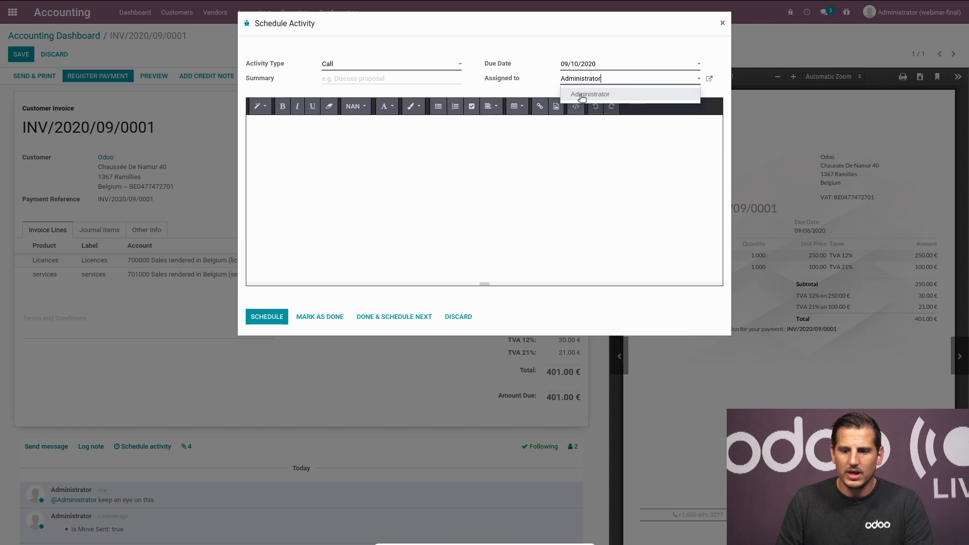
left_click(613, 95)
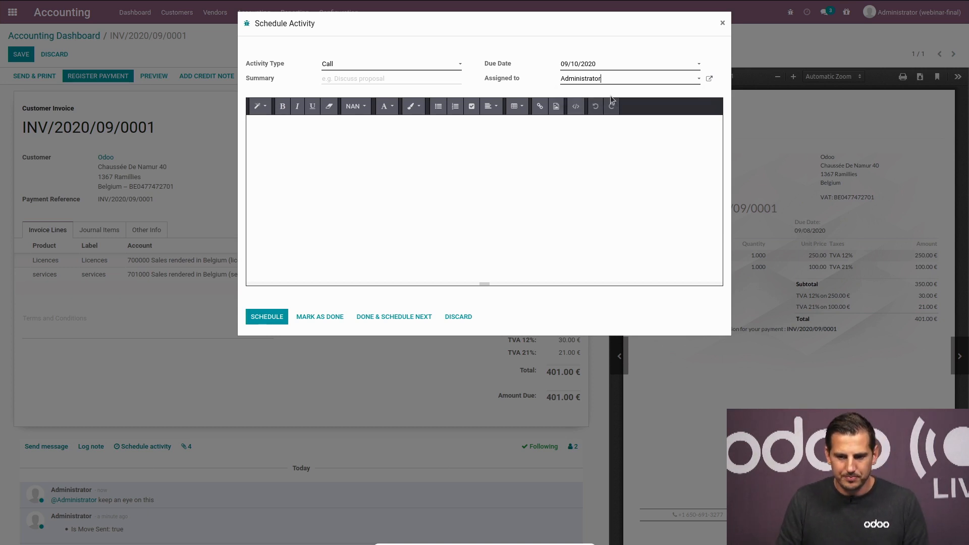
left_click(375, 142)
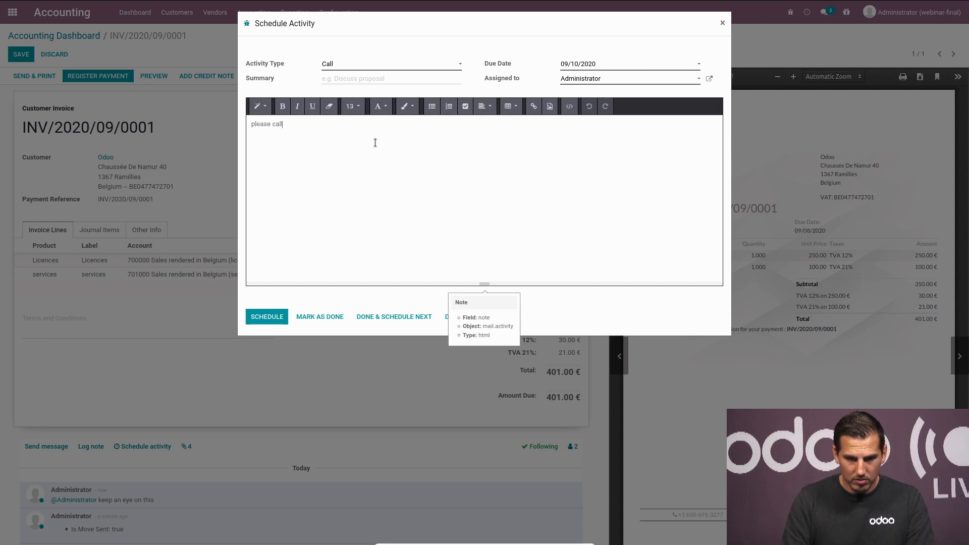
type("please call him to ")
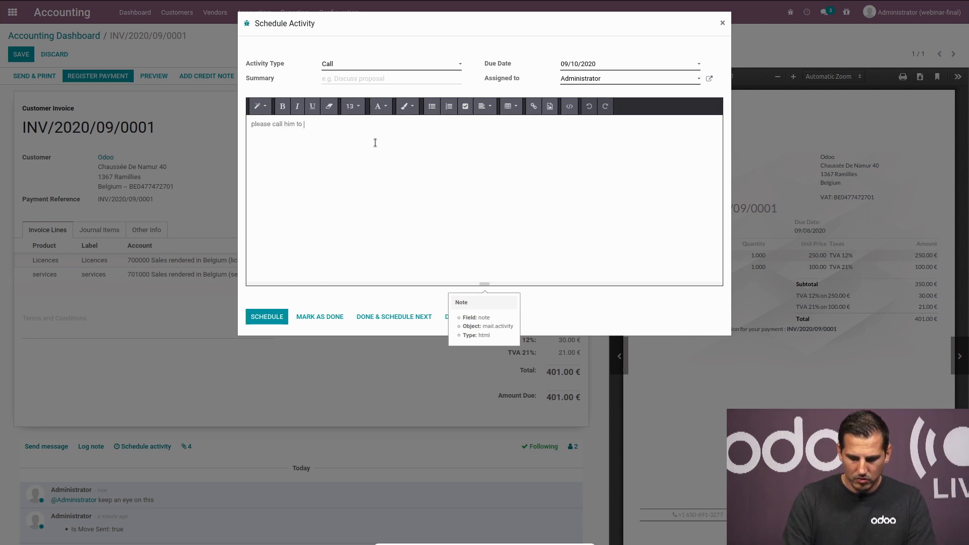
type("pay the invoice")
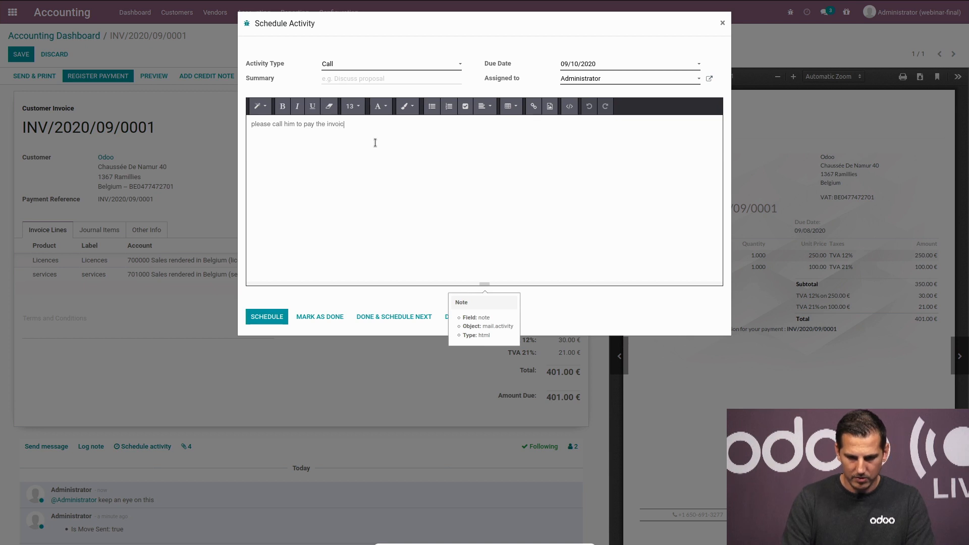
left_click(262, 318)
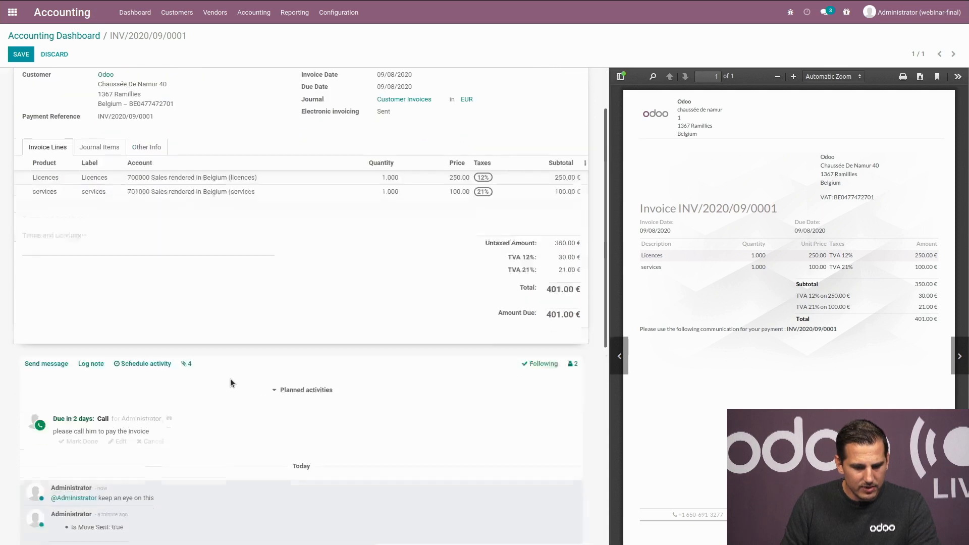
Step: Open the activities overview listing 2 future Journal Entry activities
scroll(231, 383, "down", 1)
scroll(332, 295, "up", 1)
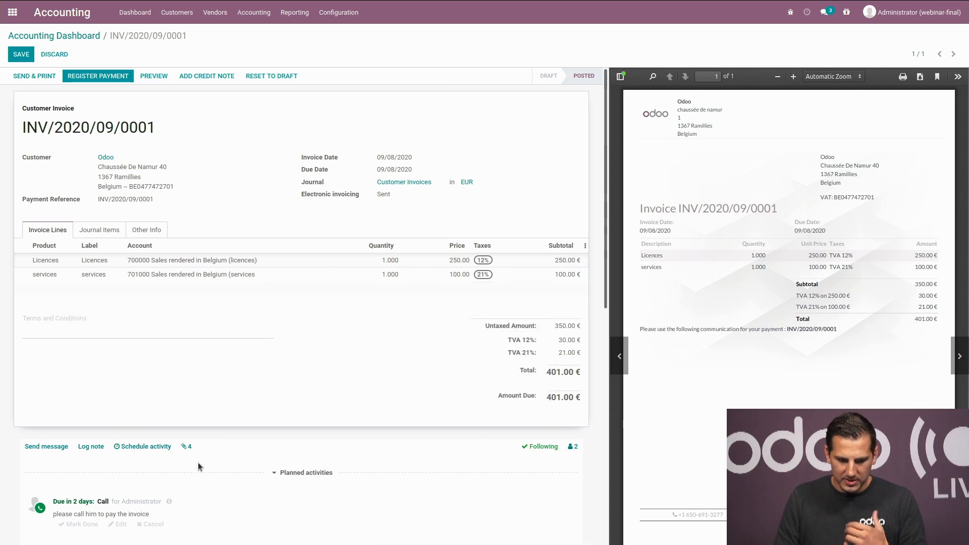
left_click(807, 15)
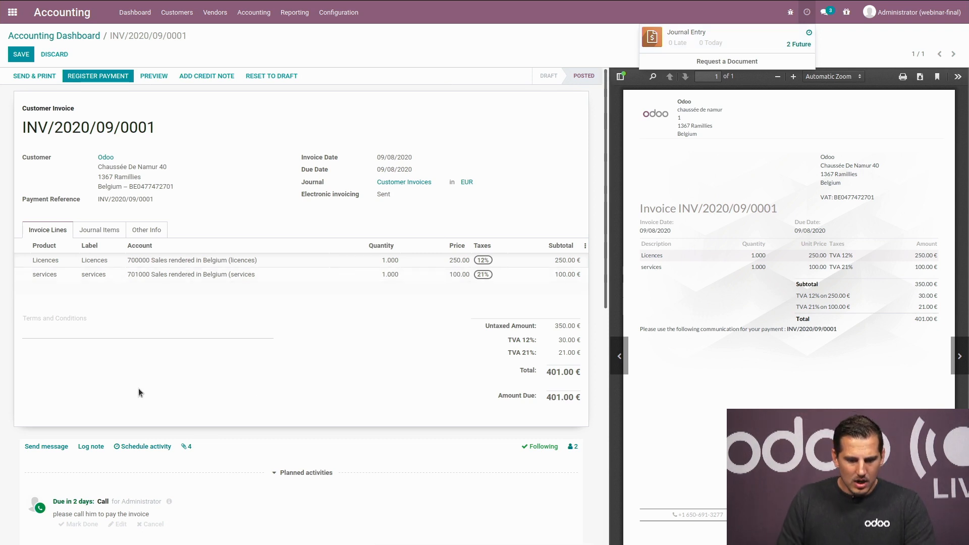
scroll(138, 393, "down", 2)
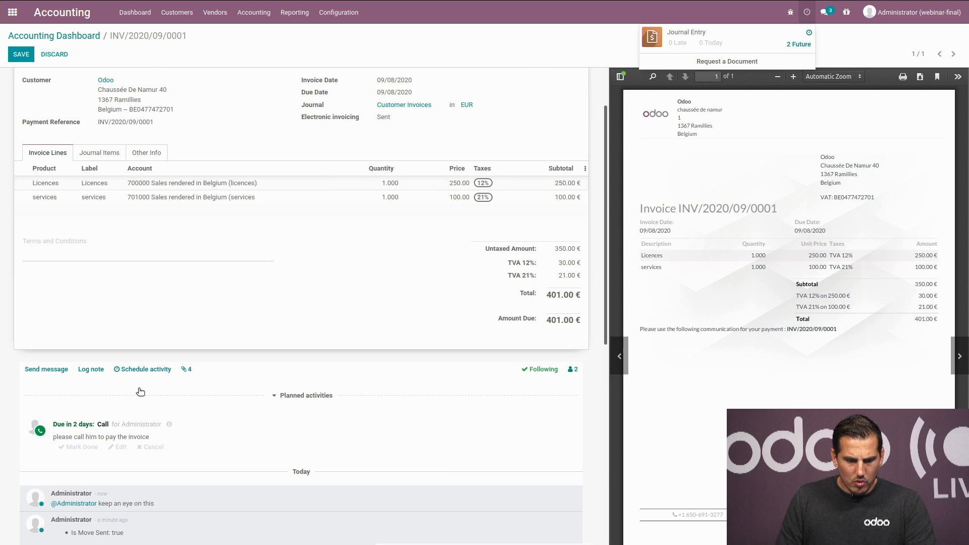
Step: Mark the planned Call done with the feedback 'ok he'll pay'
left_click(91, 451)
type("ok")
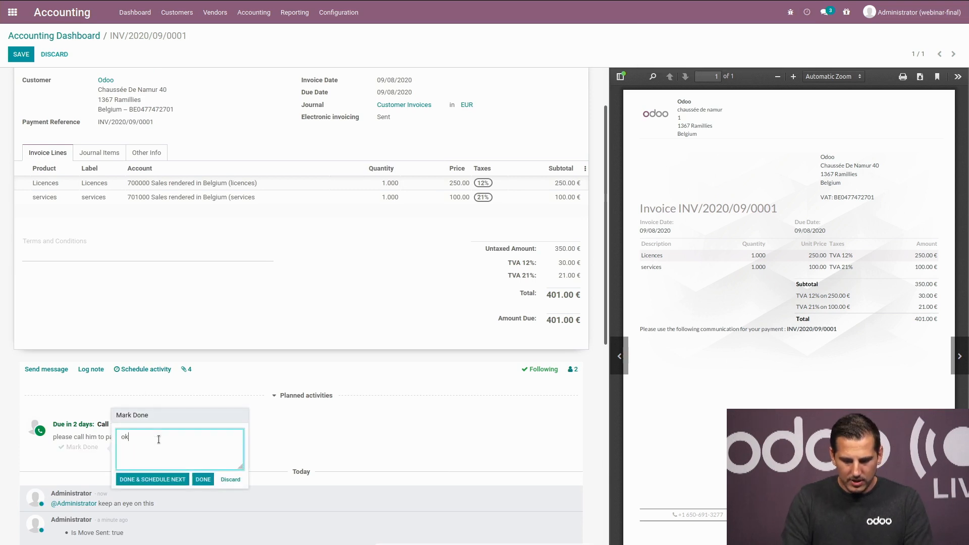
type(" he'll pay")
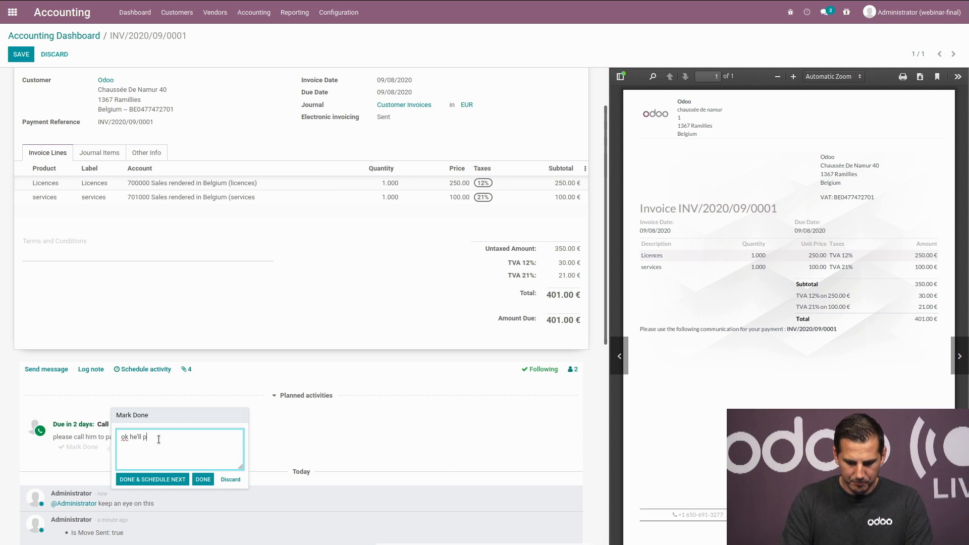
left_click(204, 480)
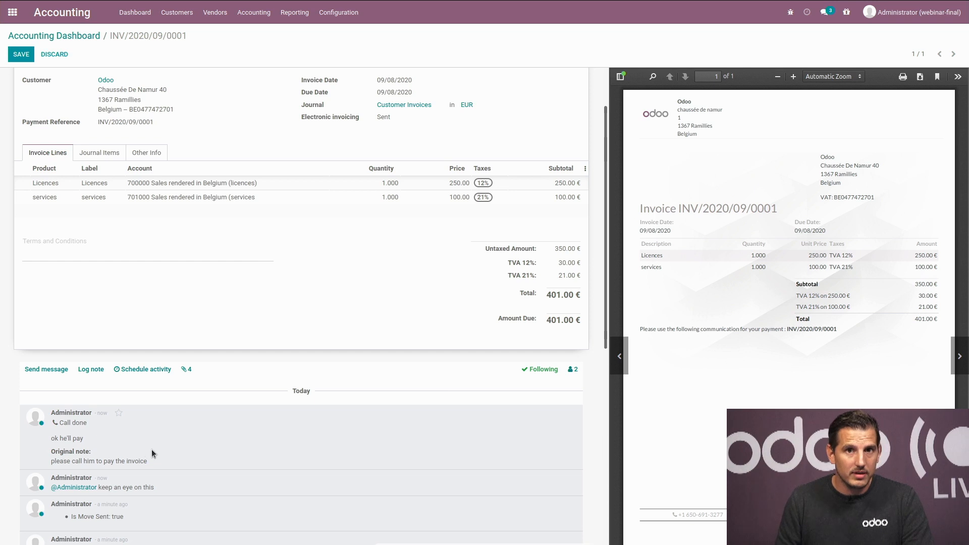
scroll(159, 453, "down", 4)
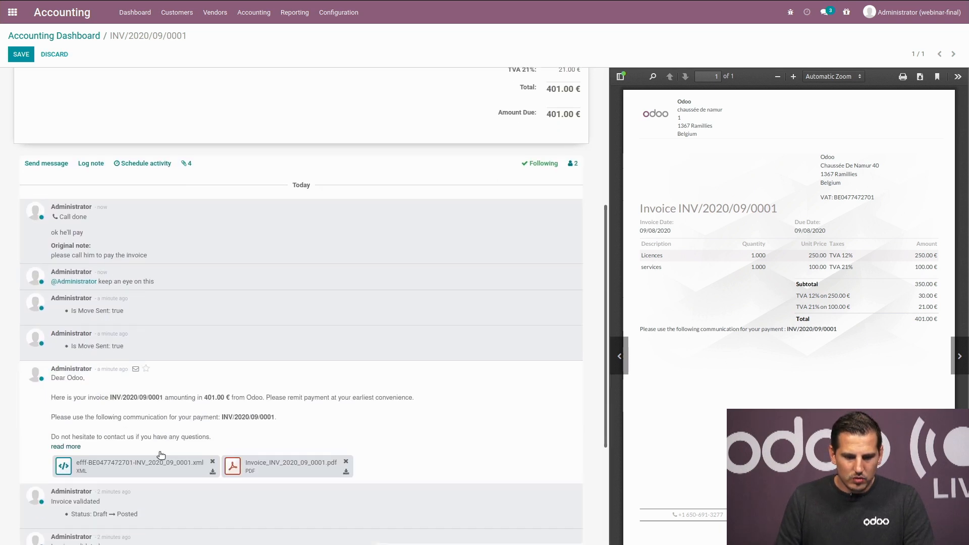
left_click(186, 164)
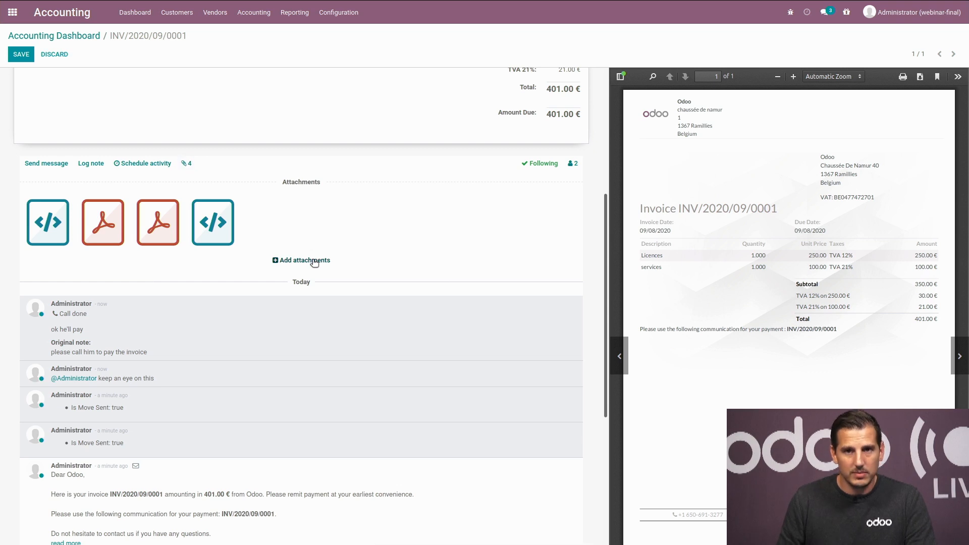
left_click(190, 163)
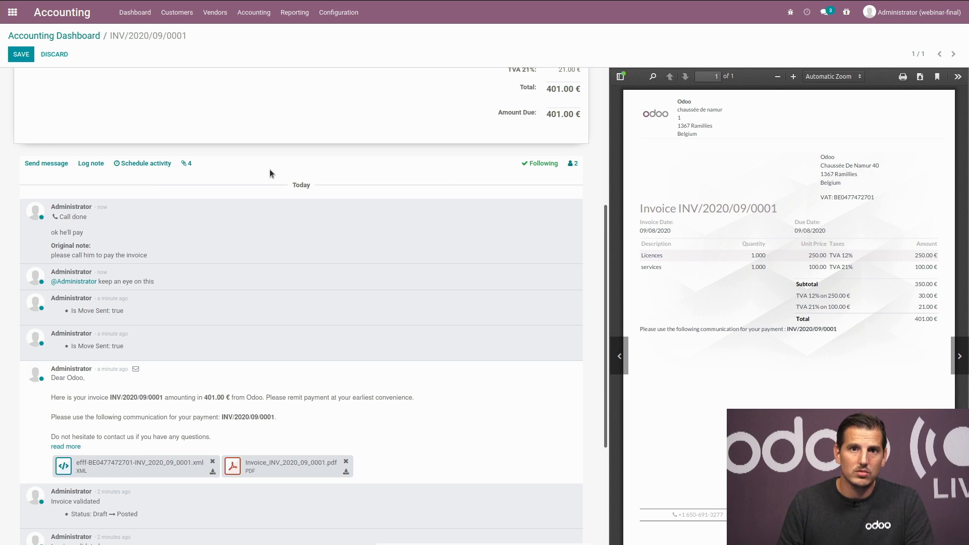
scroll(282, 220, "up", 5)
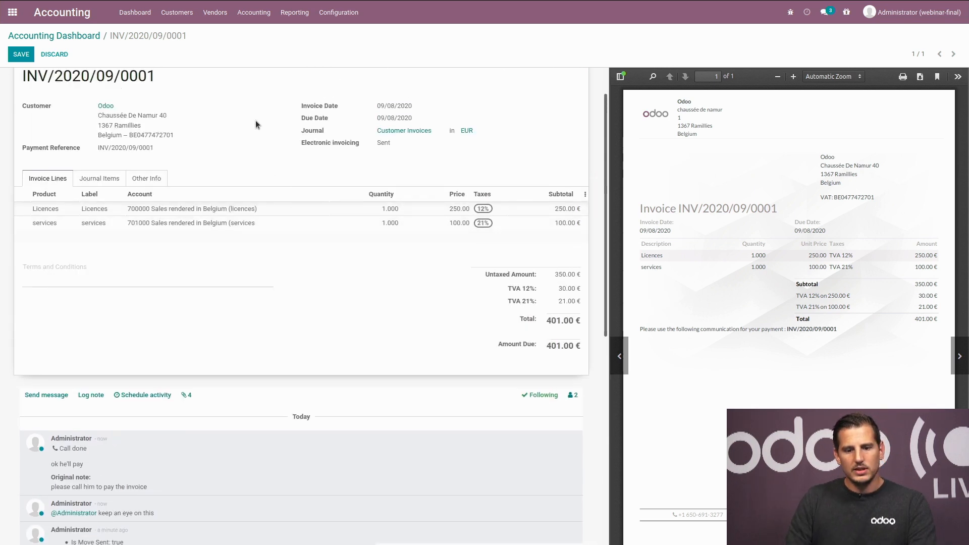
scroll(256, 119, "up", 1)
scroll(256, 119, "up", 1)
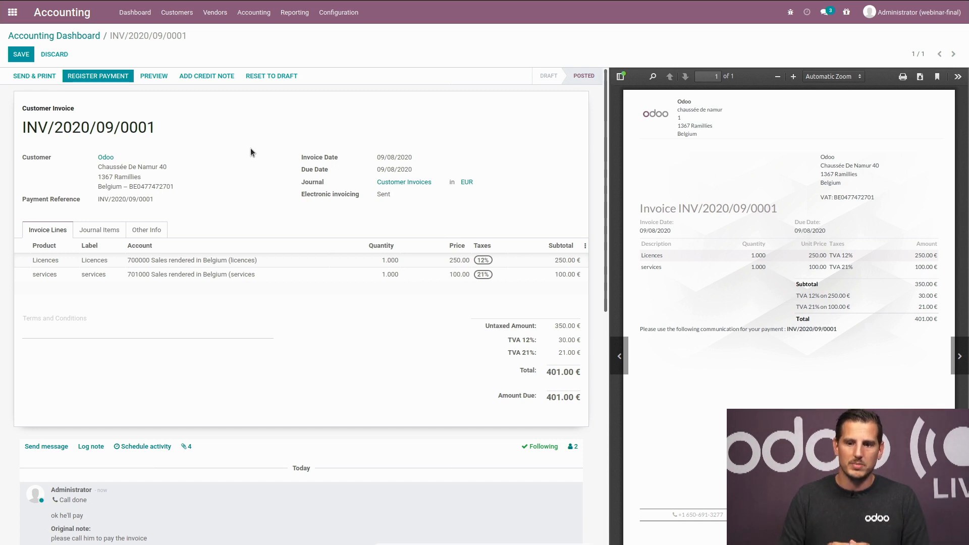
Step: Go back to the main apps menu
left_click(13, 12)
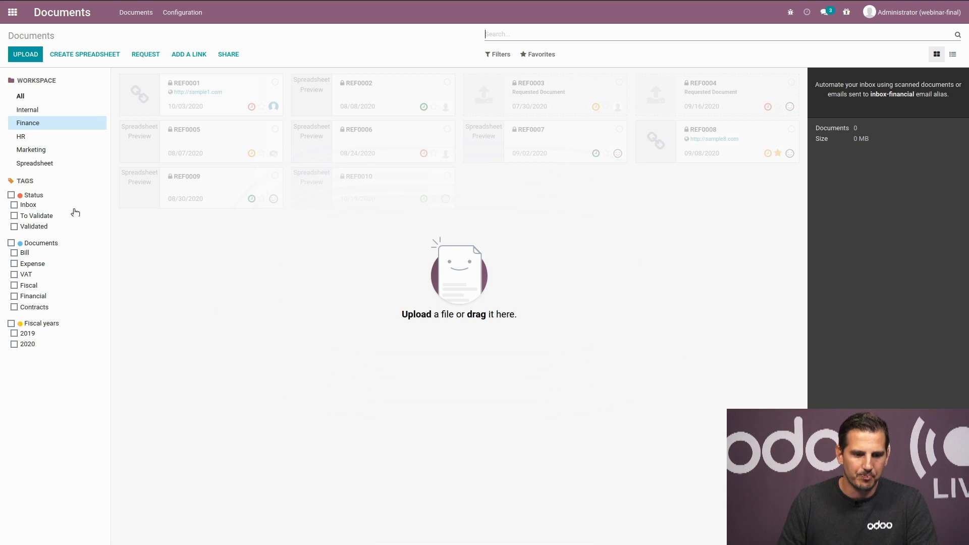
Step: Look through the HR and Marketing workspaces, then show the Internal workspace's four PDFs
left_click(40, 138)
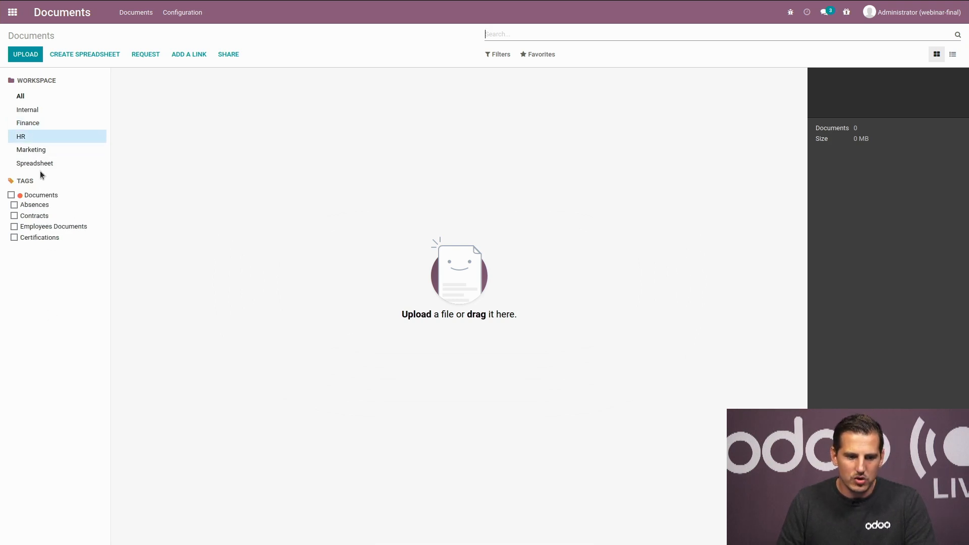
left_click(42, 148)
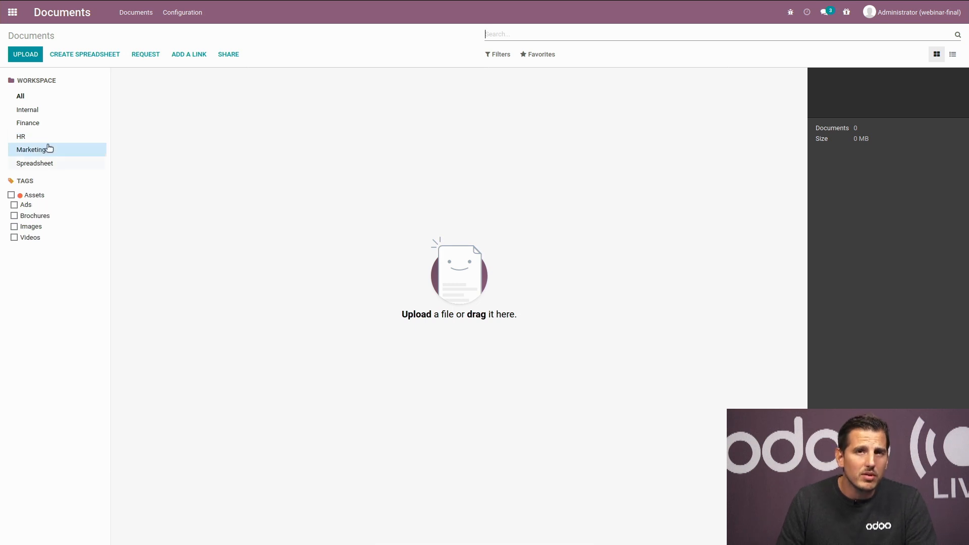
left_click(41, 112)
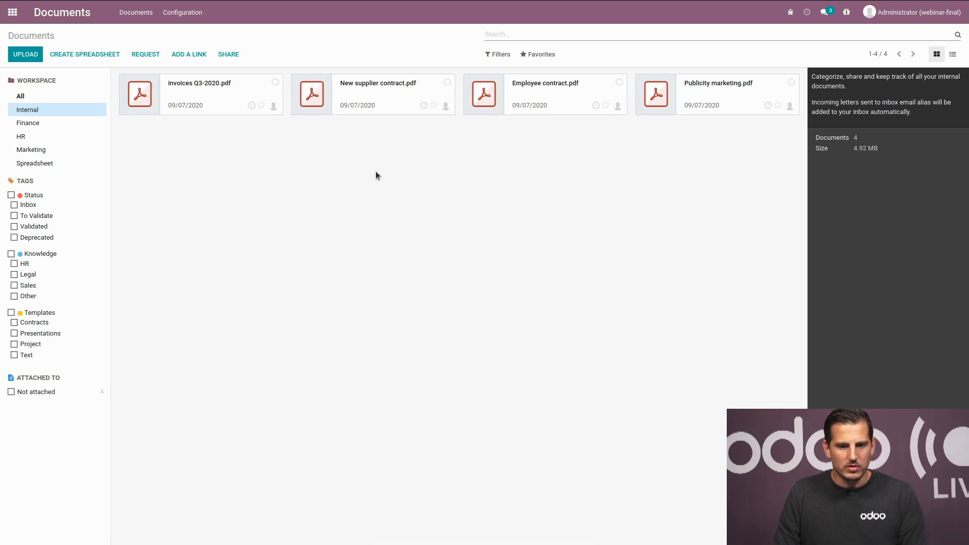
Step: Send Employee contract.pdf to HR, and New supplier contract.pdf and Publicity marketing.pdf to Marketing
left_click(581, 101)
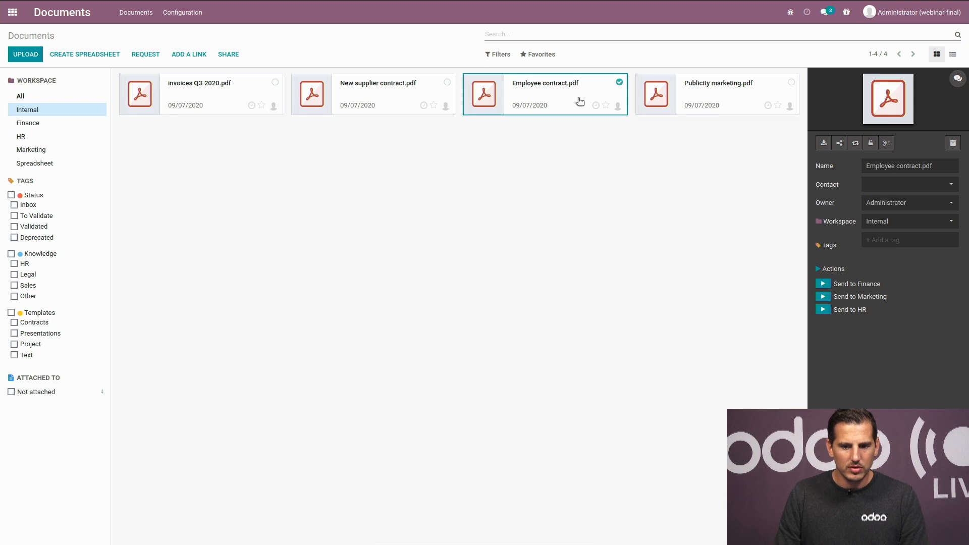
left_click(824, 310)
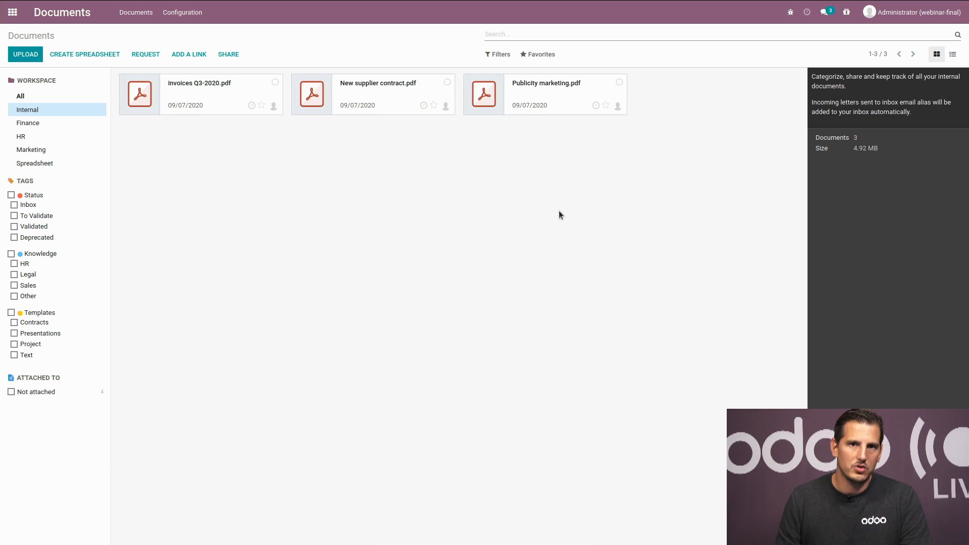
left_click(406, 103)
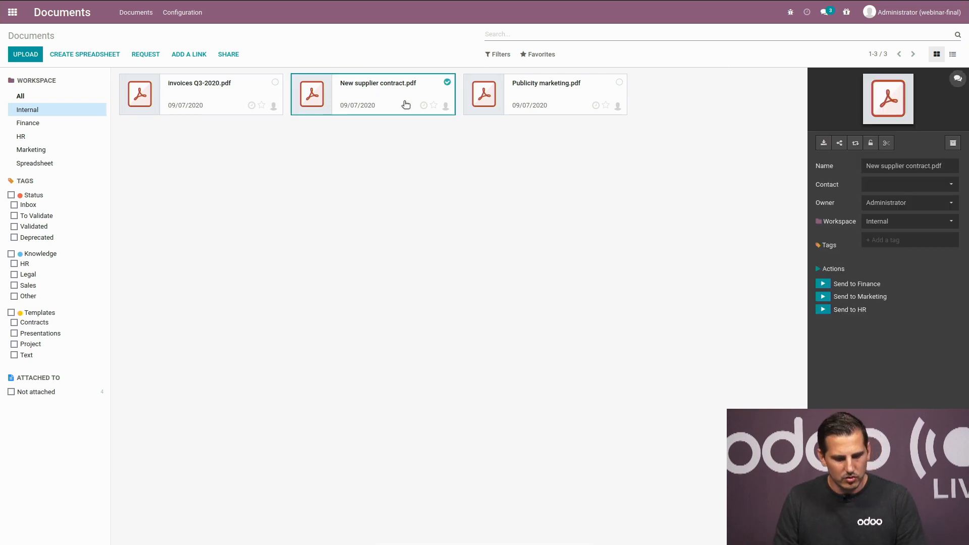
left_click(571, 110, "ctrl")
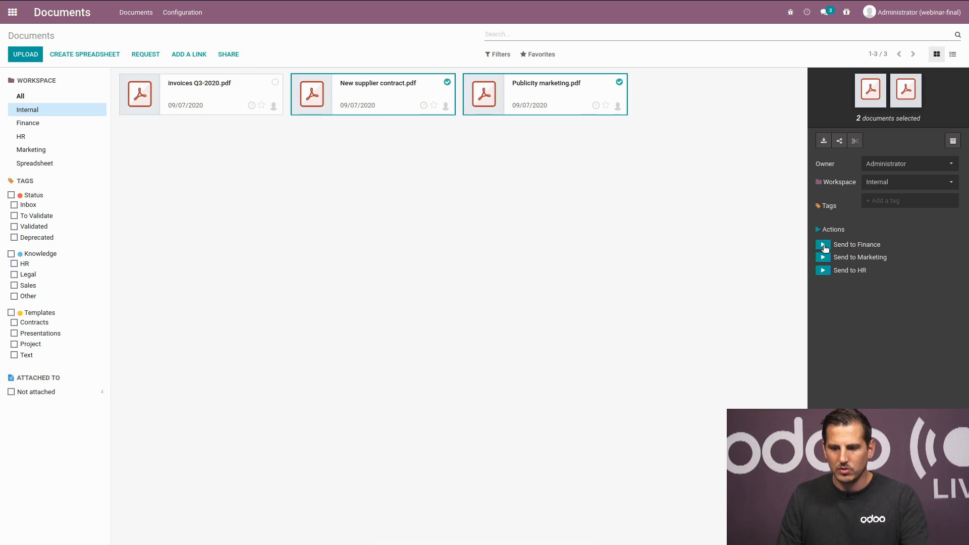
left_click(828, 260)
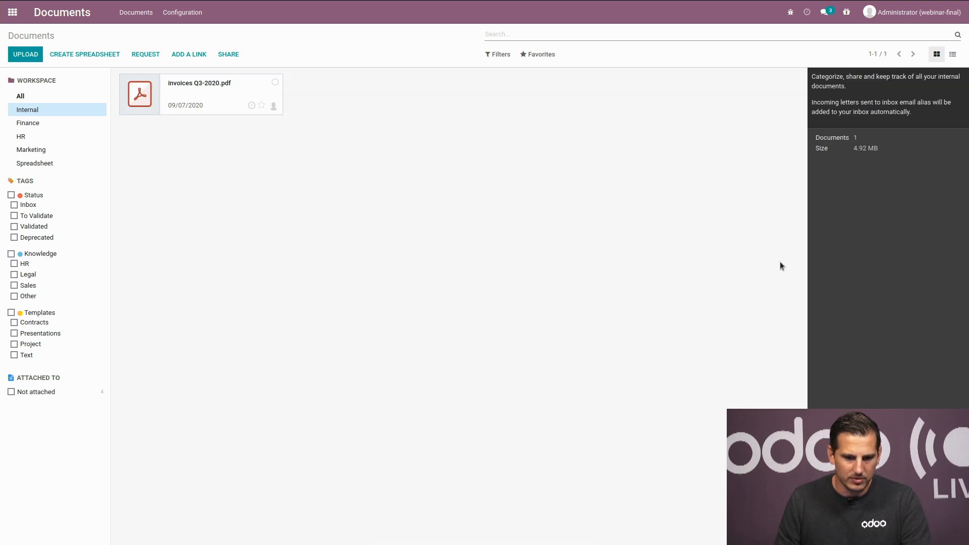
Step: Send invoices Q3-2020.pdf to Finance and confirm it arrived there
left_click(230, 109)
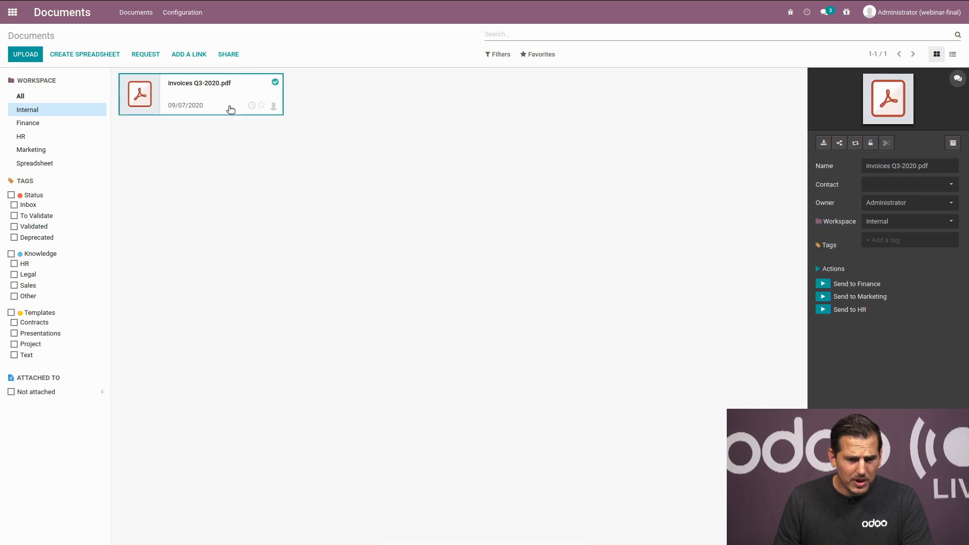
left_click(829, 286)
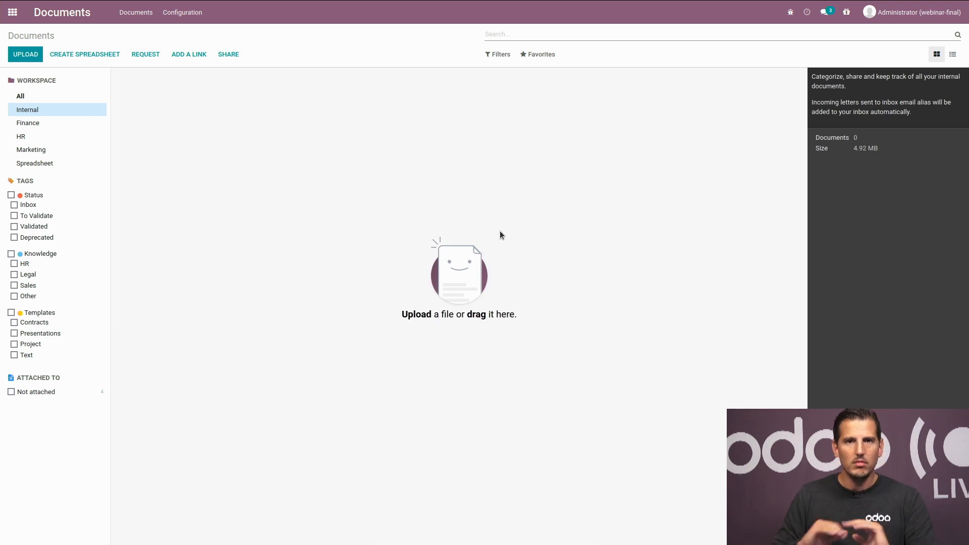
left_click(26, 126)
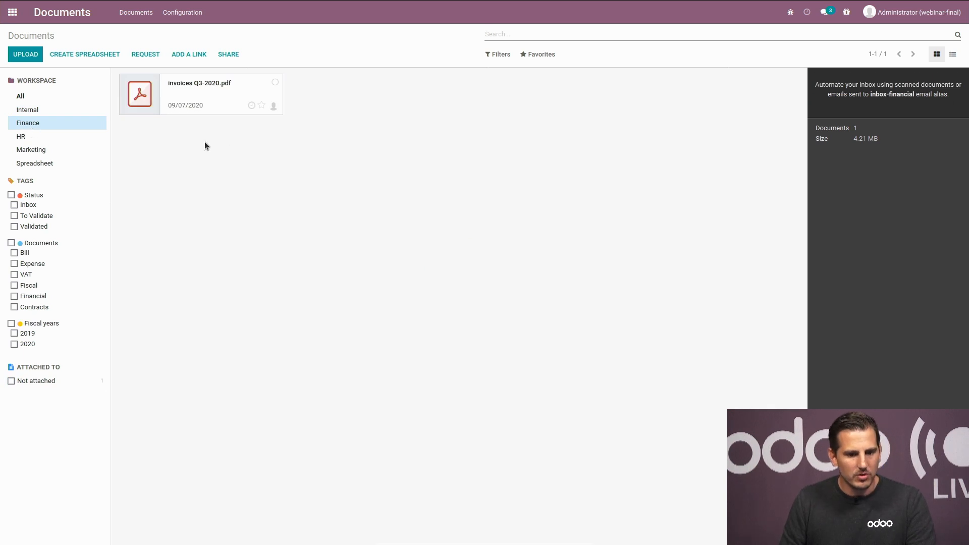
Step: Check the HR and Marketing workspaces now hold their moved contracts
left_click(43, 139)
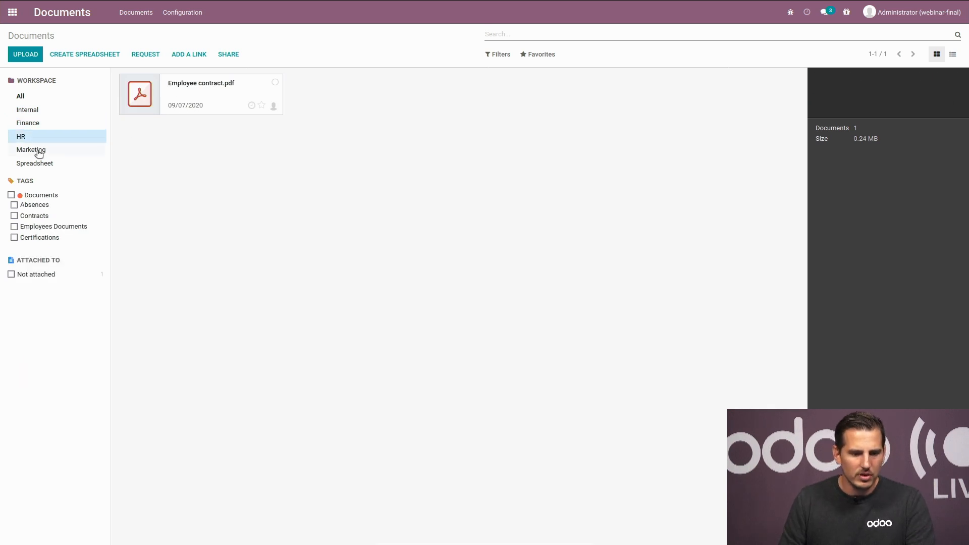
left_click(38, 152)
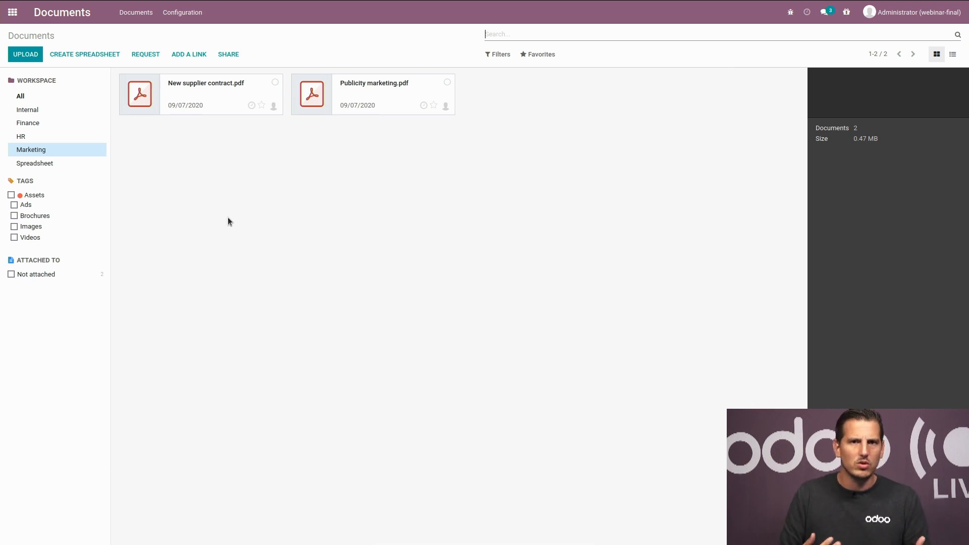
Step: Look at Publicity marketing.pdf's owner options, then show the Finance workspace with invoices Q3-2020.pdf
left_click(357, 103)
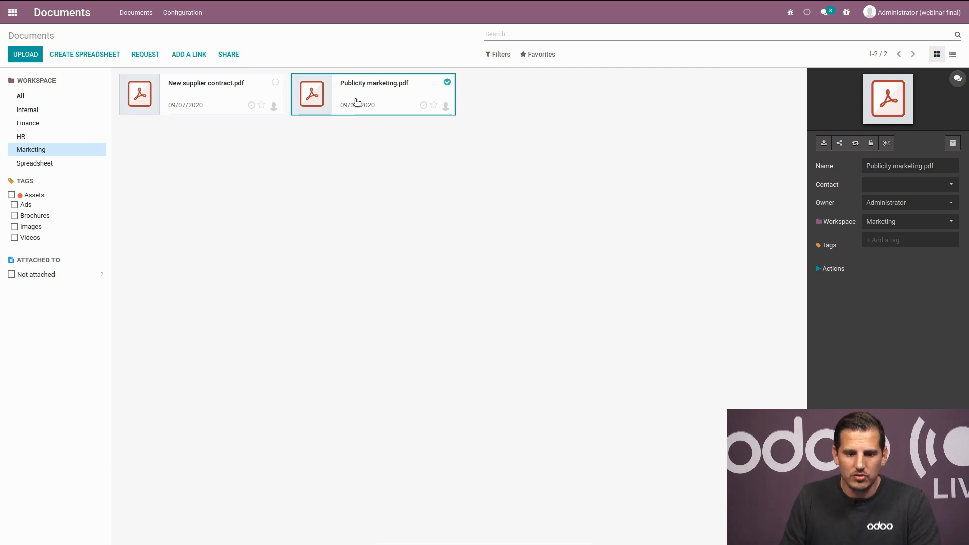
left_click(905, 206)
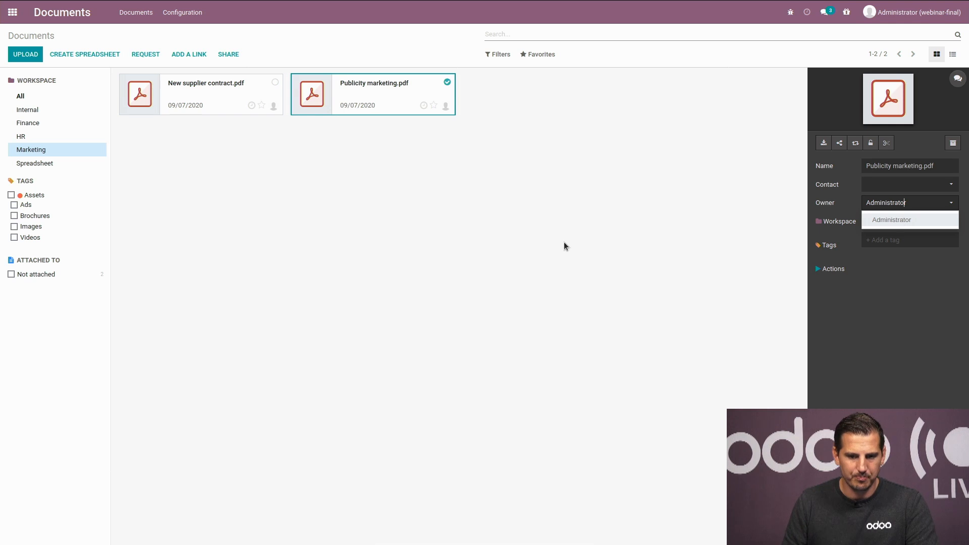
left_click(40, 123)
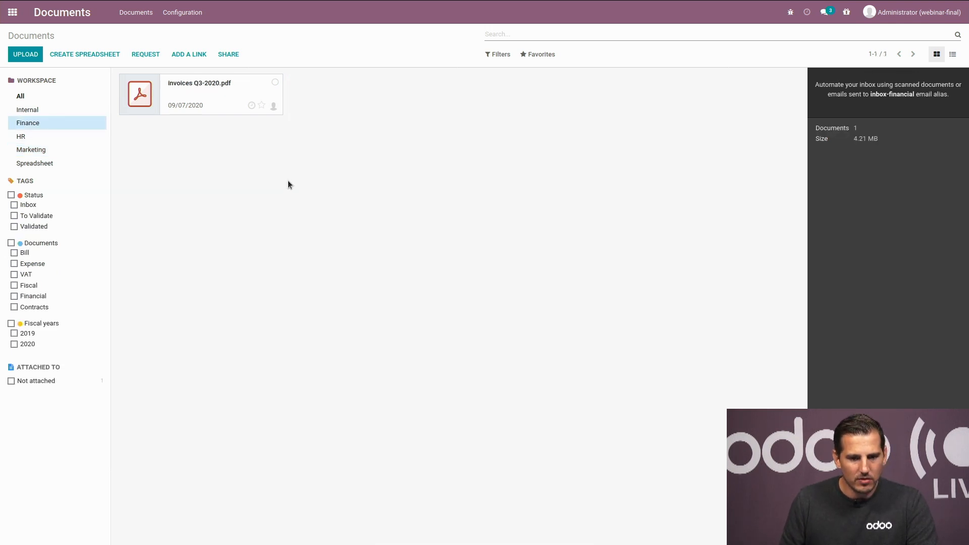
Step: Preview invoices Q3-2020.pdf and bring up its split view of nine separate pages
left_click(147, 98)
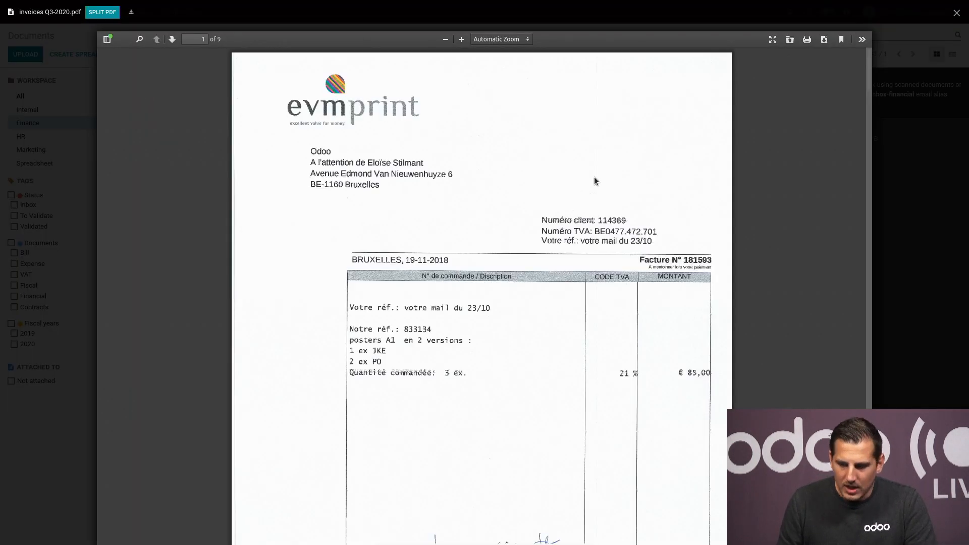
scroll(595, 181, "down", 10)
scroll(595, 181, "down", 10)
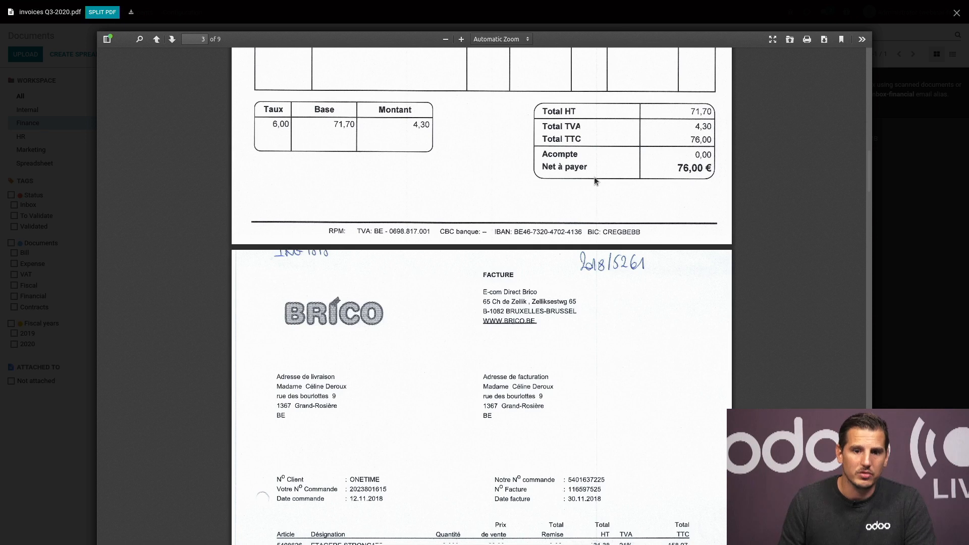
left_click(103, 11)
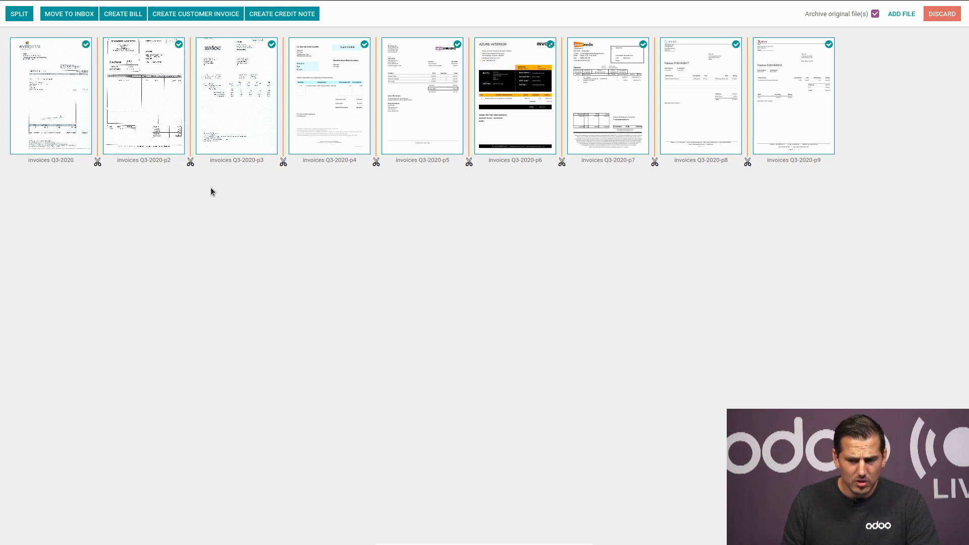
Step: Merge pages 1–3 into one invoice and pages 8–9 into another using the split markers
left_click(98, 162)
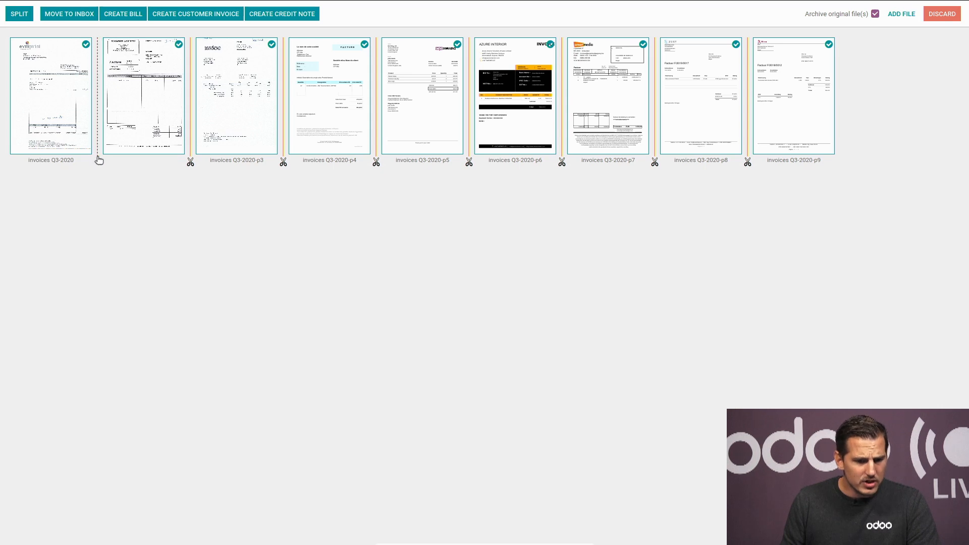
left_click(191, 162)
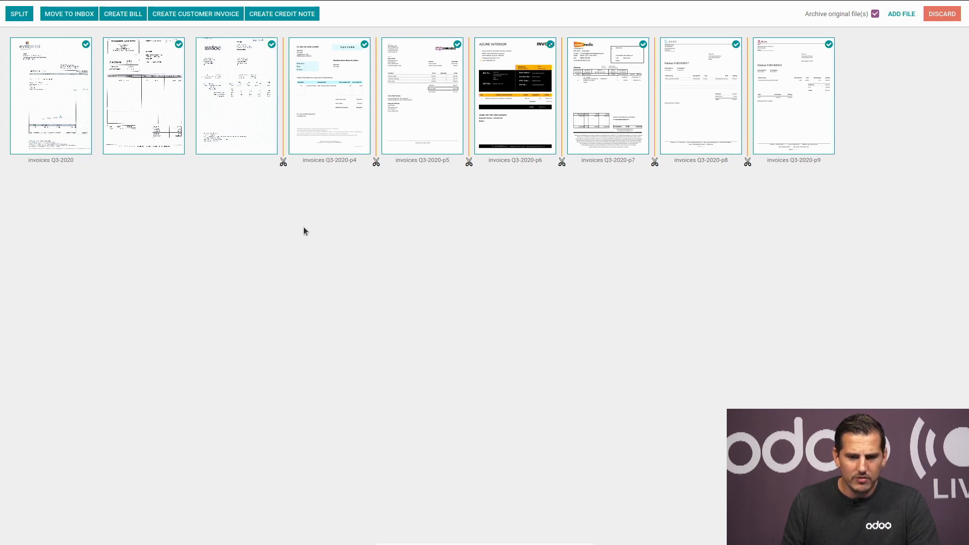
left_click(748, 162)
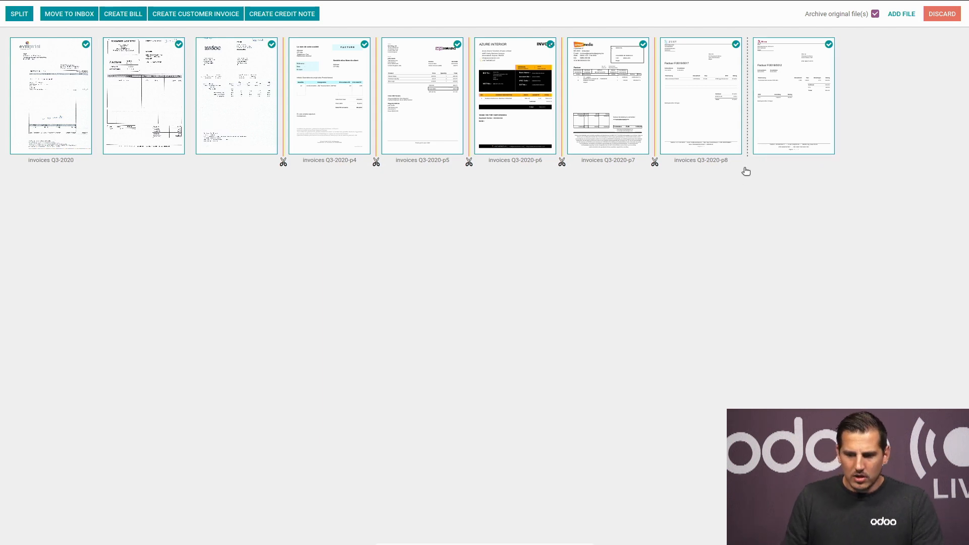
left_click(190, 162)
left_click(190, 162)
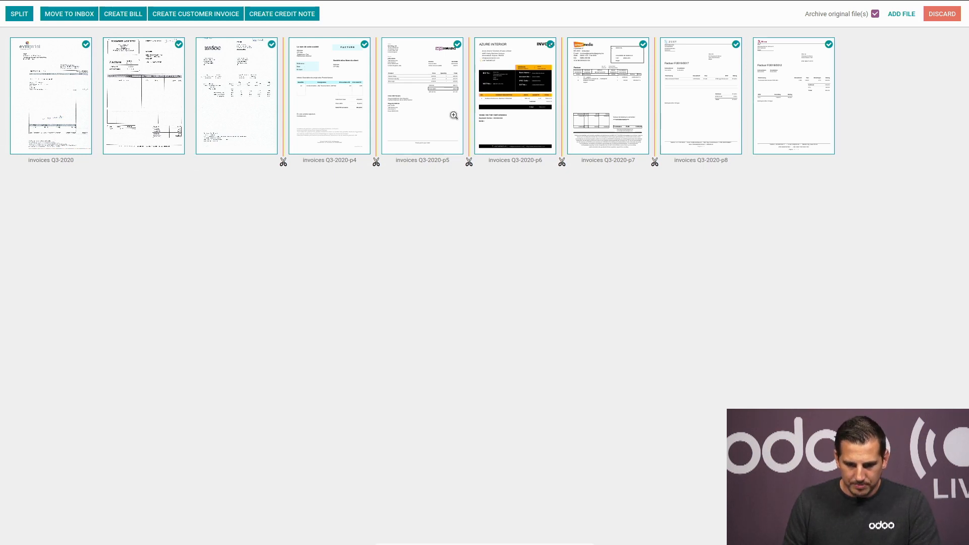
Step: Make sure pages 2 and 3 remain selected so all pages are kept
left_click(272, 48)
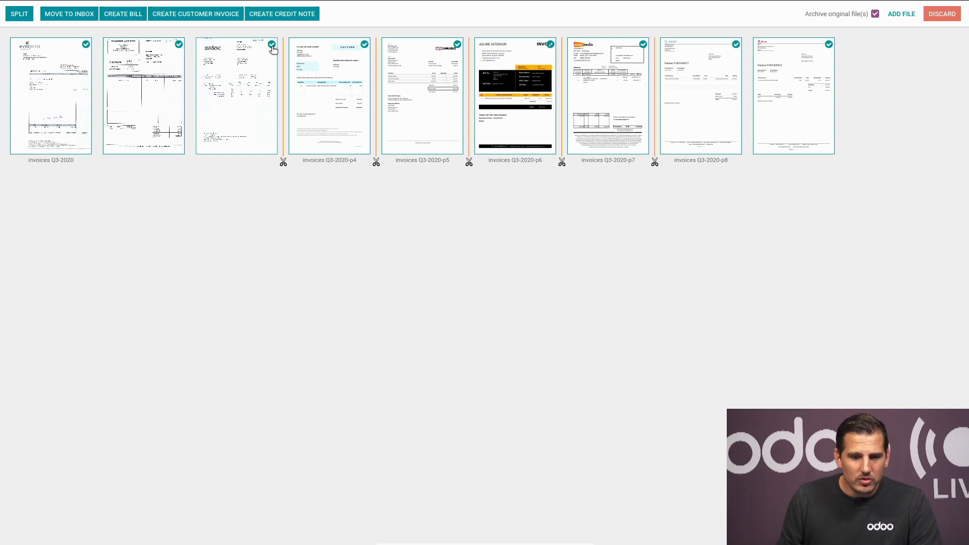
left_click(180, 45)
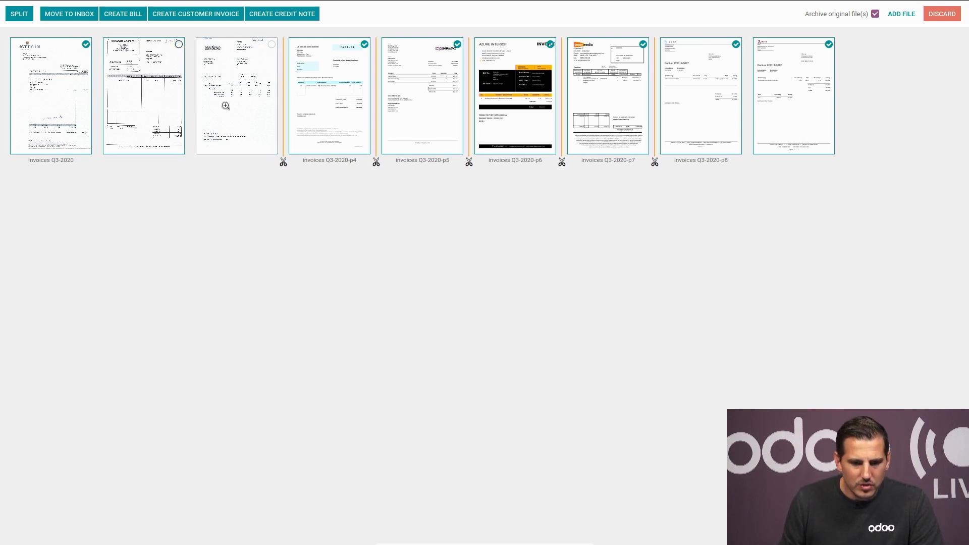
left_click(179, 45)
left_click(270, 48)
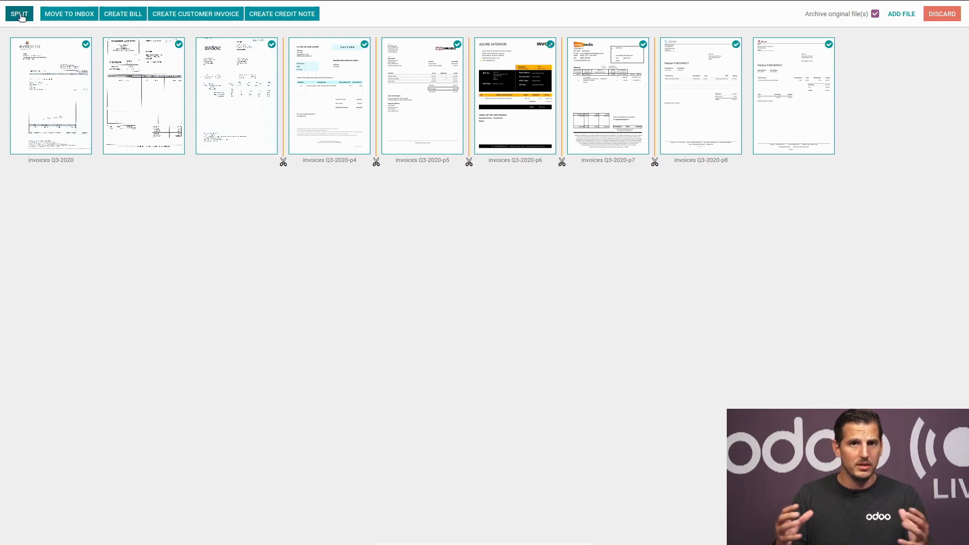
Step: Create draft vendor bills from the six split files and open the first bill
left_click(137, 15)
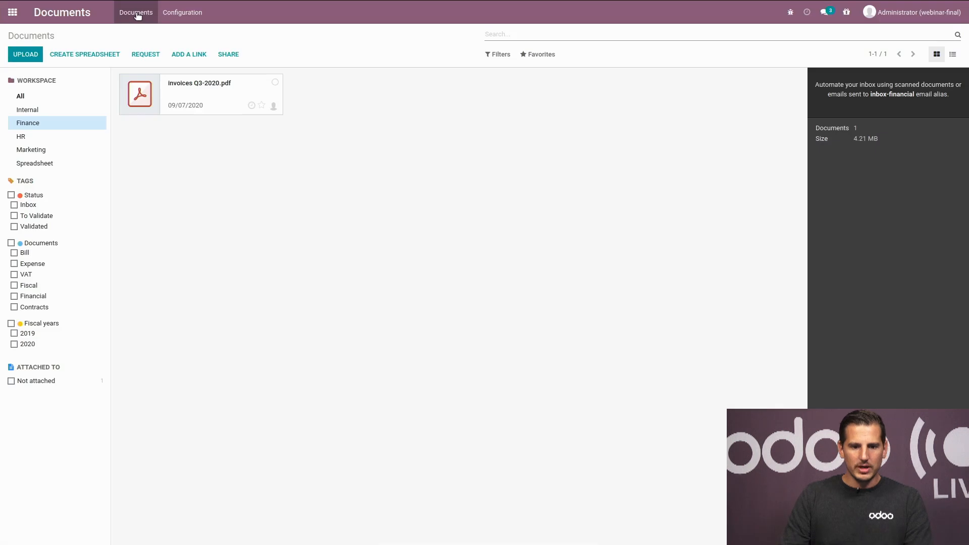
left_click(137, 14)
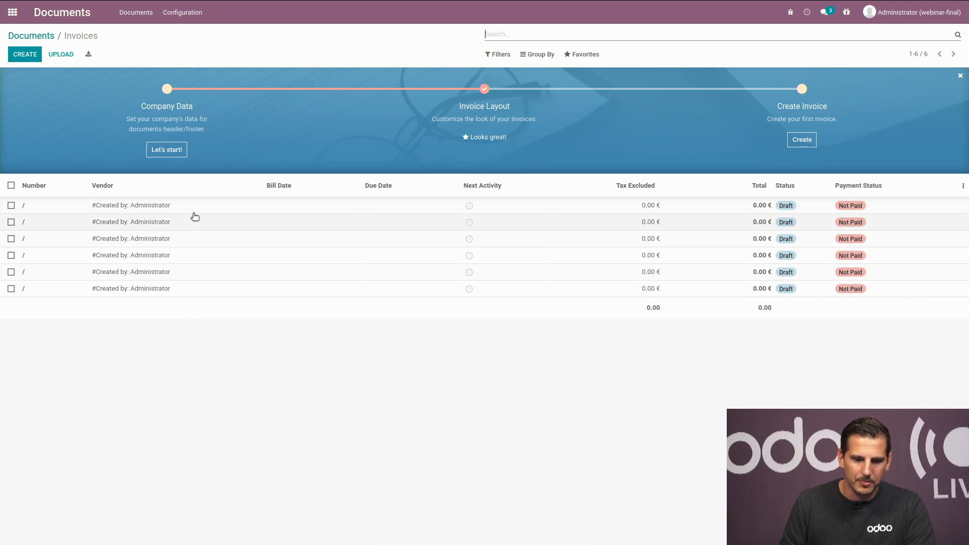
left_click(194, 209)
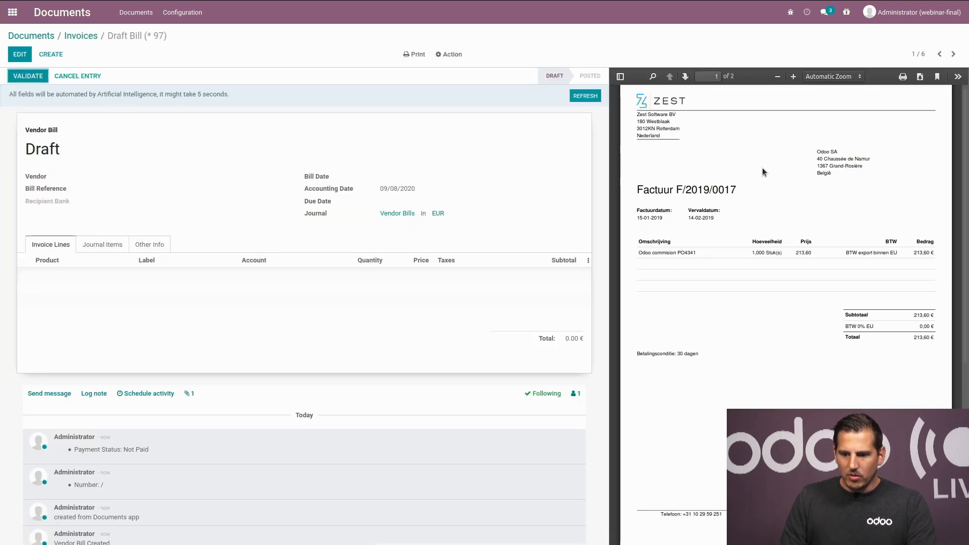
Step: Step through the draft bills to the fourth of six, then return to the bill list
scroll(754, 315, "down", 4)
scroll(753, 303, "up", 5)
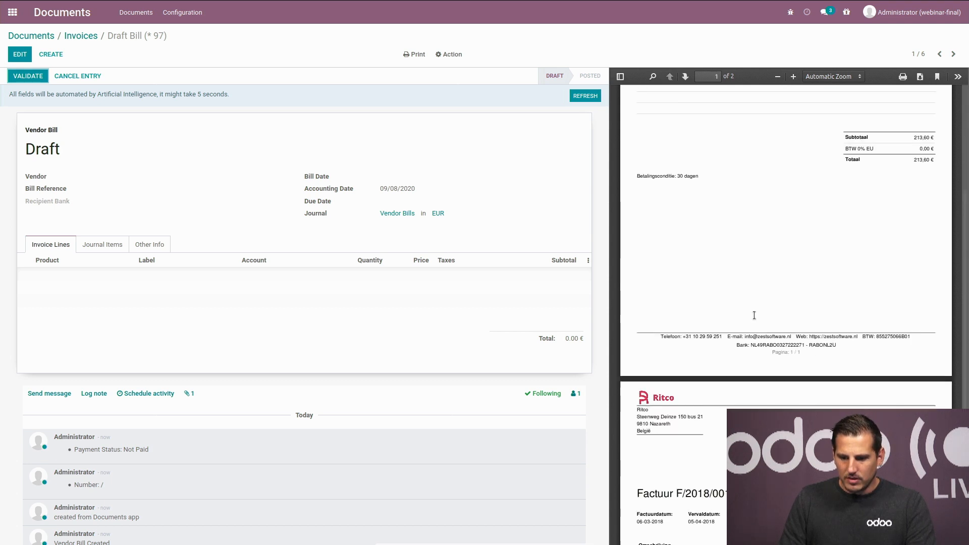
left_click(954, 55)
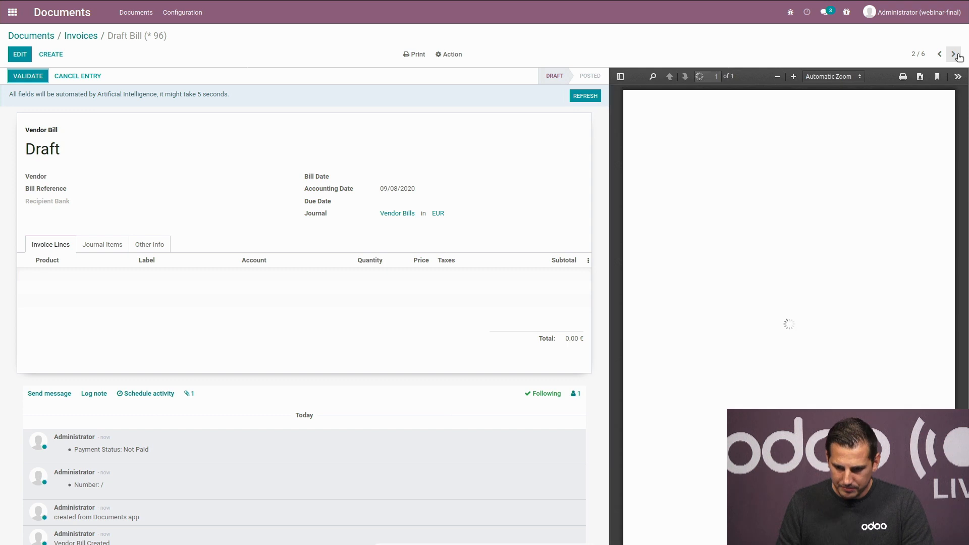
left_click(953, 55)
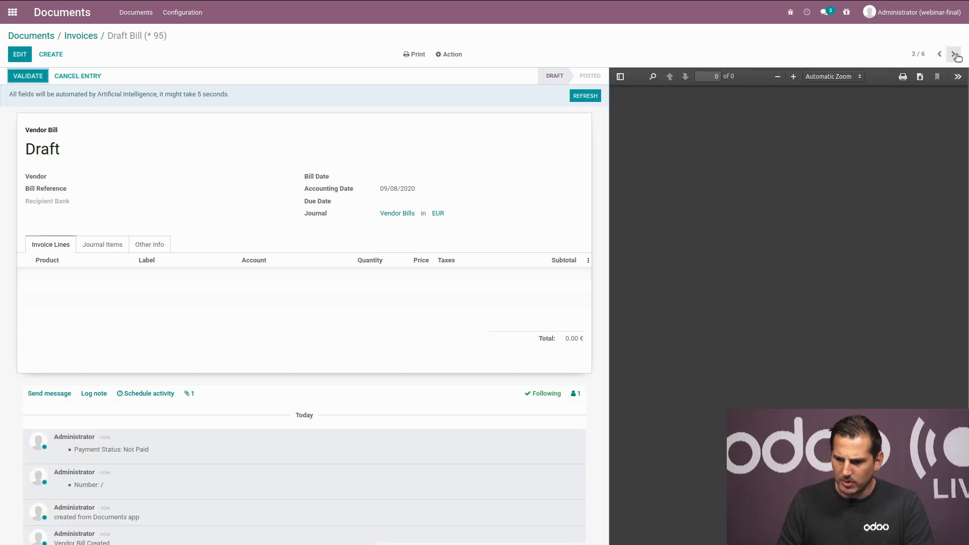
left_click(954, 54)
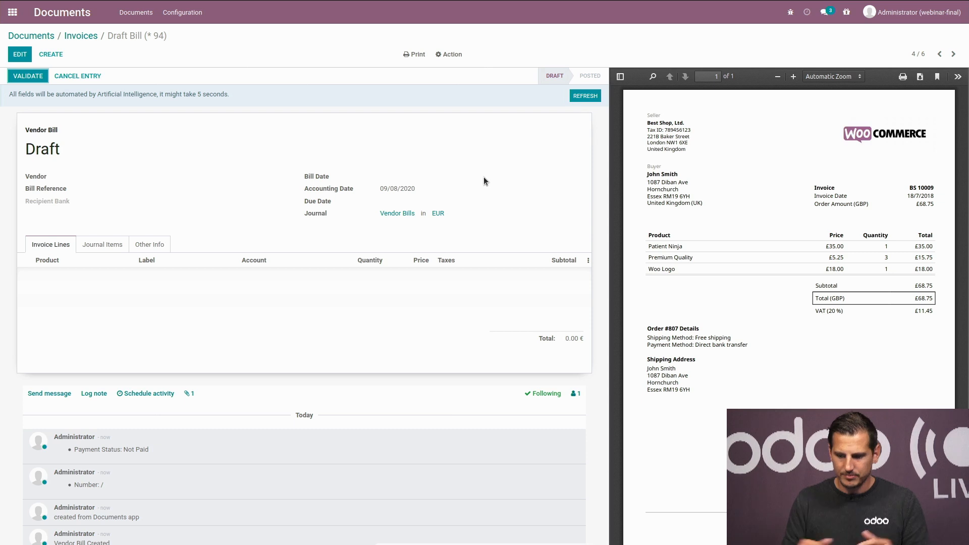
left_click(81, 35)
Step: In Finance, check the draft bill linked to the p8 document, then switch to the Internal workspace
left_click(31, 35)
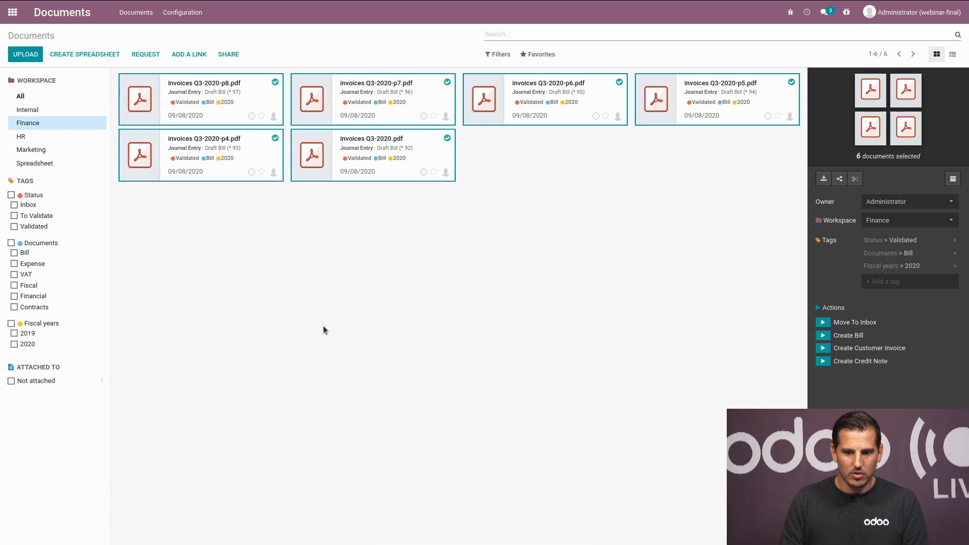
left_click(263, 101)
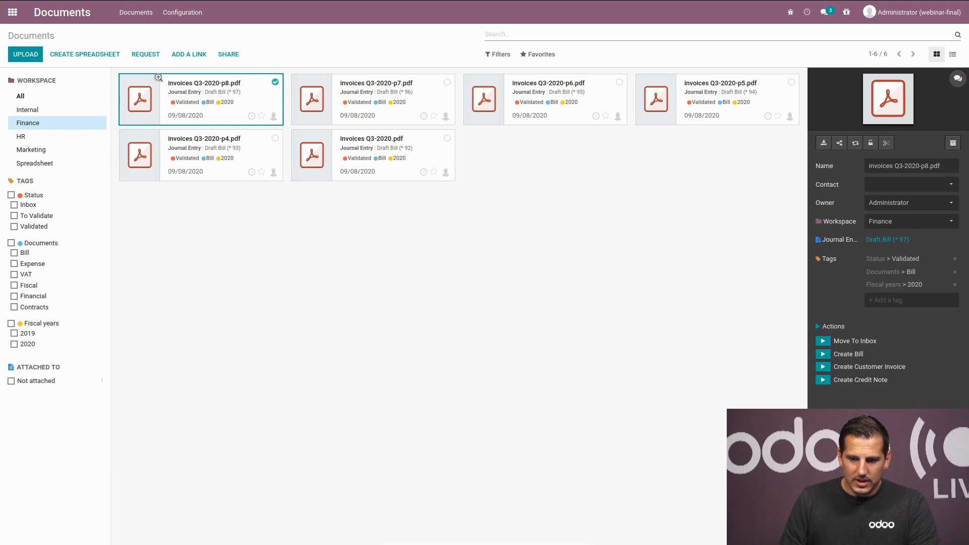
left_click(887, 241)
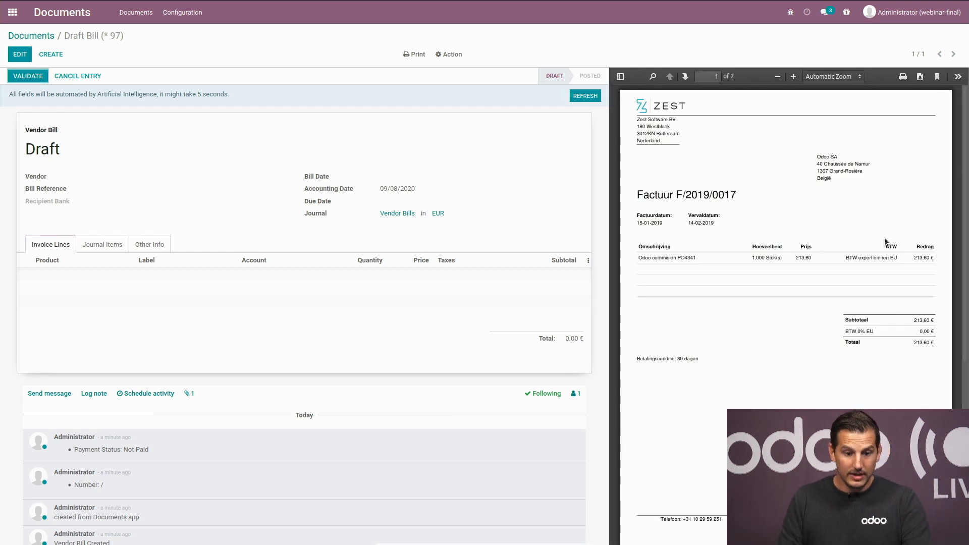
left_click(31, 36)
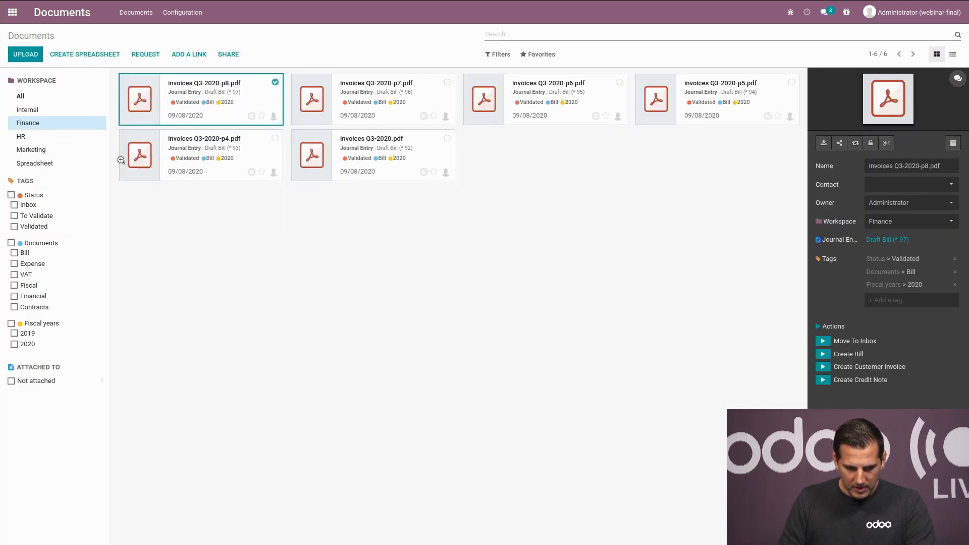
left_click(41, 111)
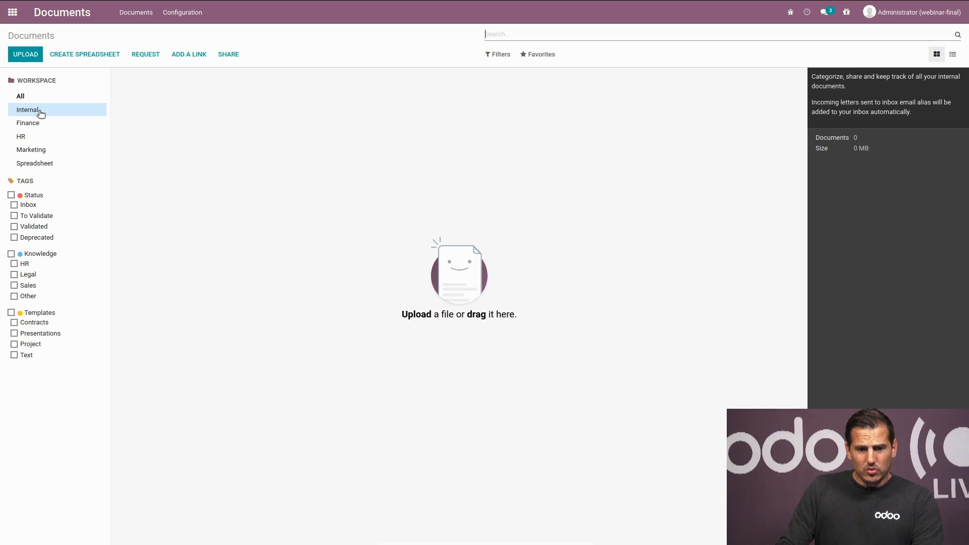
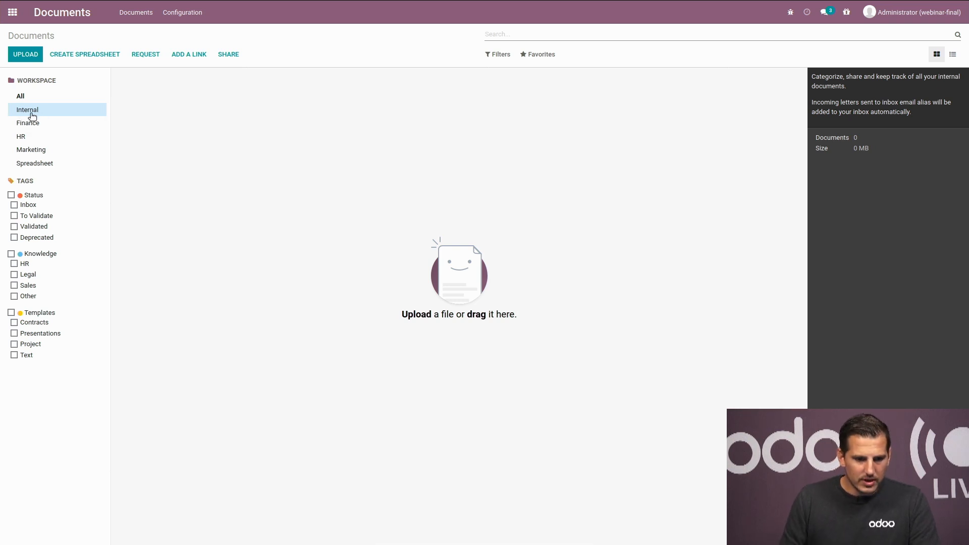
Step: Filter the Internal workspace to documents with the Inbox status tag
left_click(15, 205)
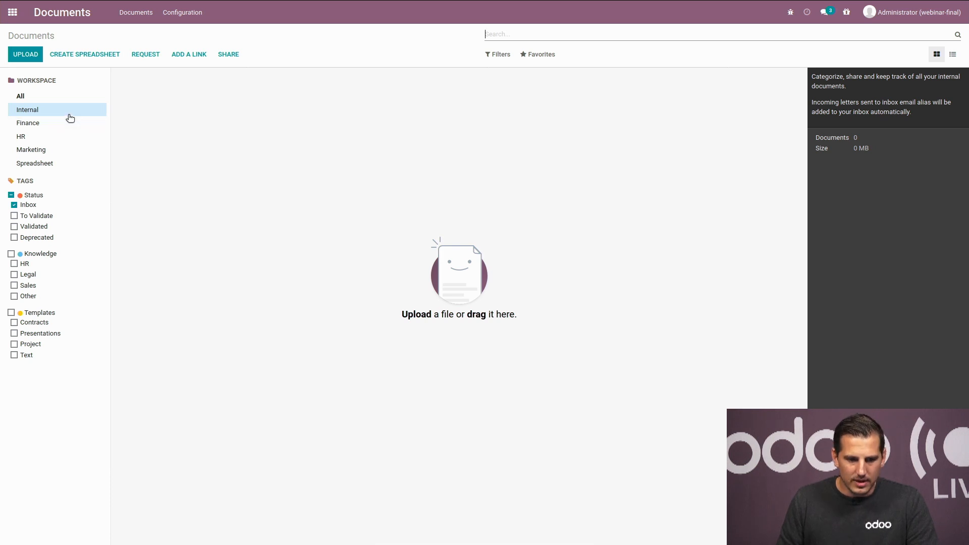
Step: Share the Inbox documents as Download and Upload with upload by email enabled, and copy the link
left_click(224, 55)
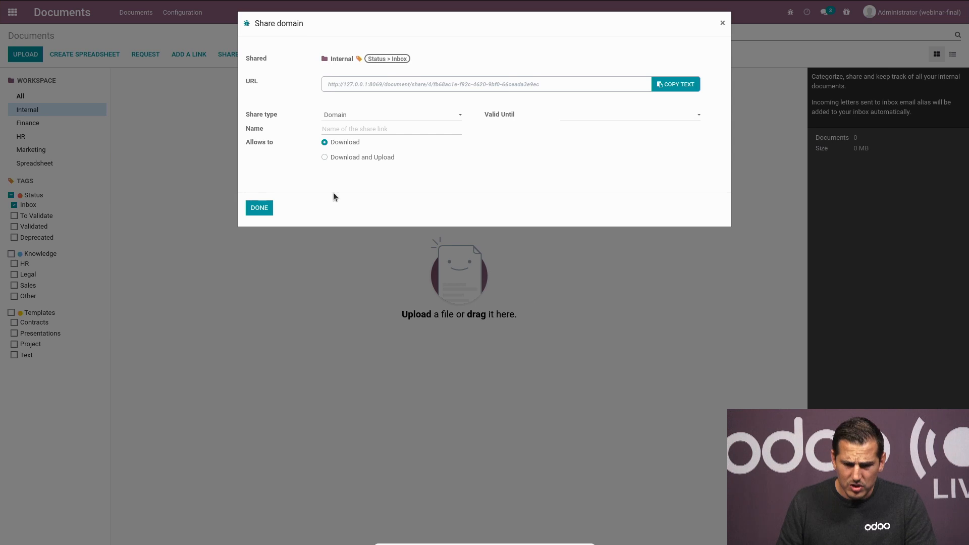
left_click(324, 157)
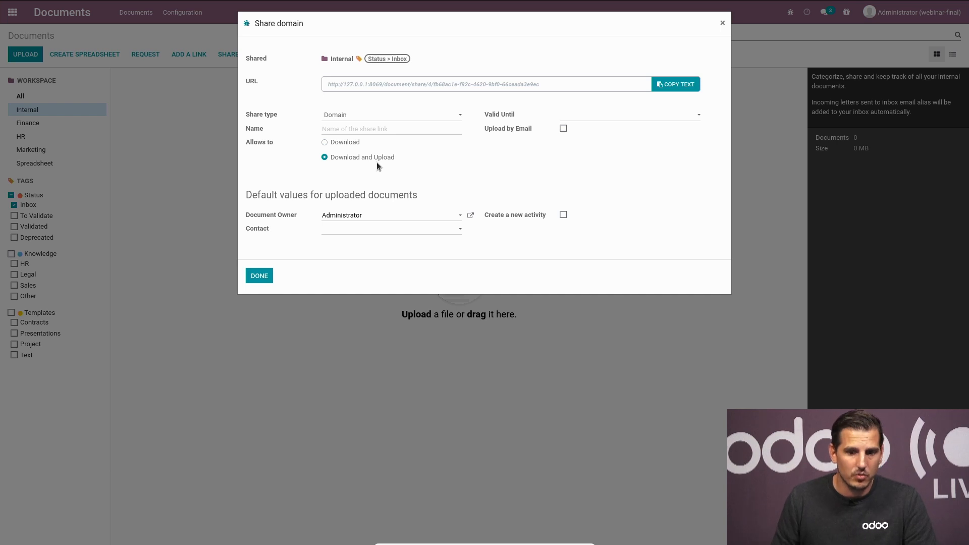
left_click(564, 129)
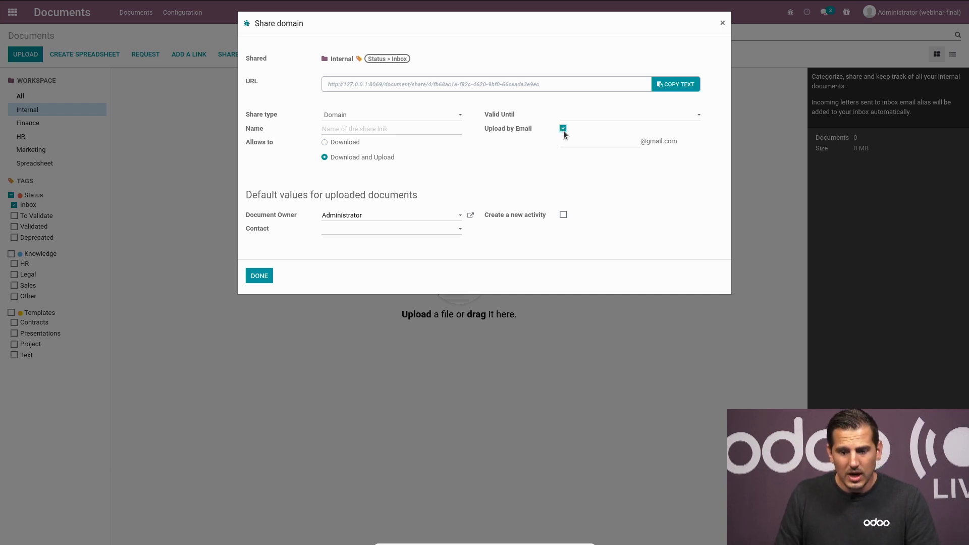
mouse_move(563, 139)
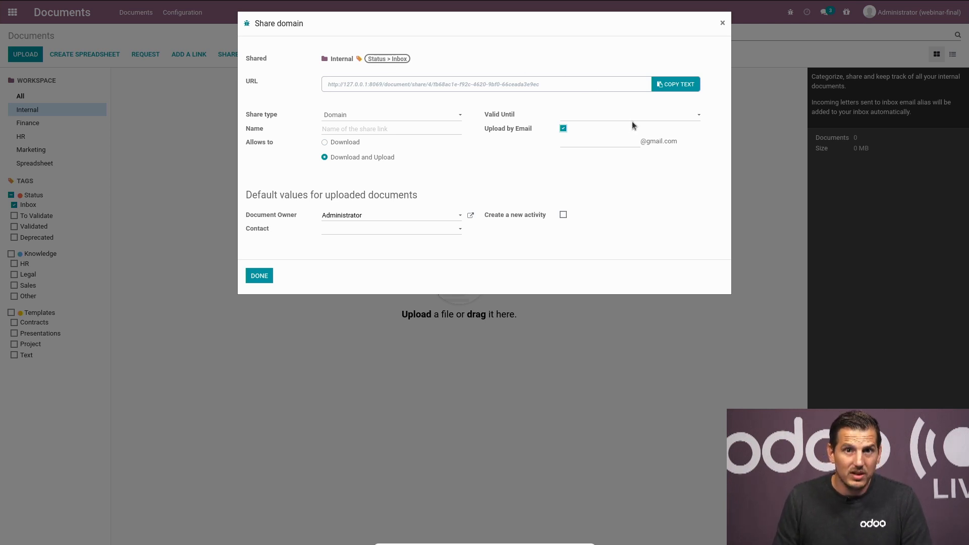
left_click(690, 87)
left_click(260, 276)
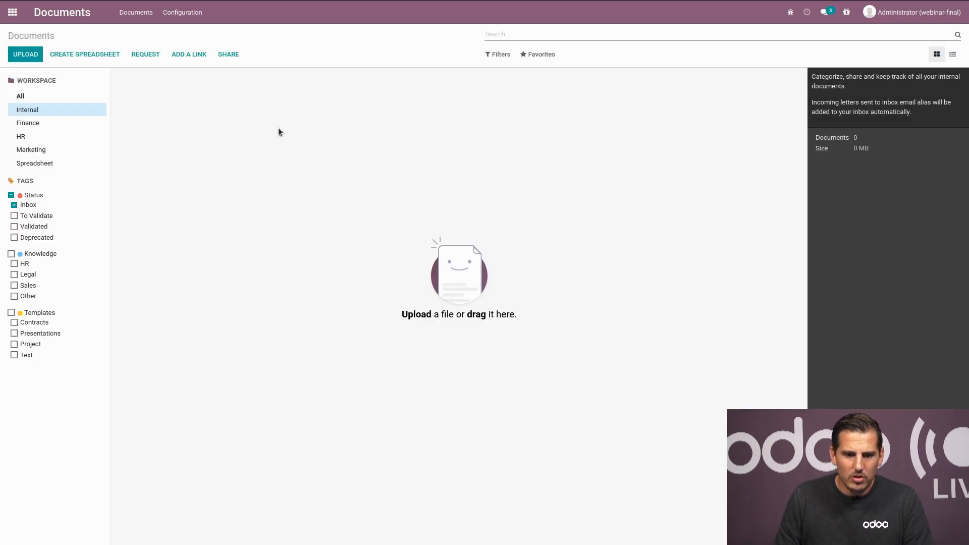
Step: Load the copied share link in a new Firefox tab
mouse_move(289, 3)
left_click(348, 8)
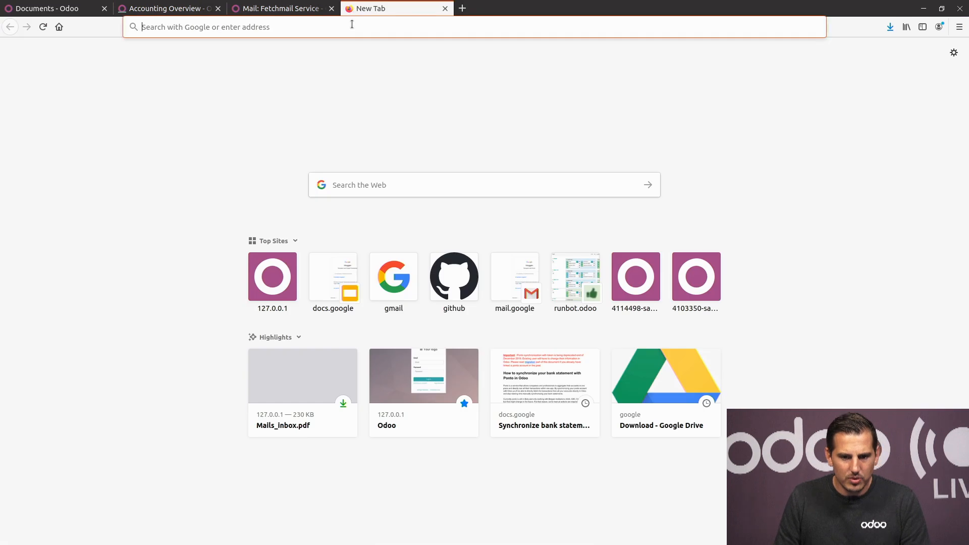
key("ctrl+v")
key("Return")
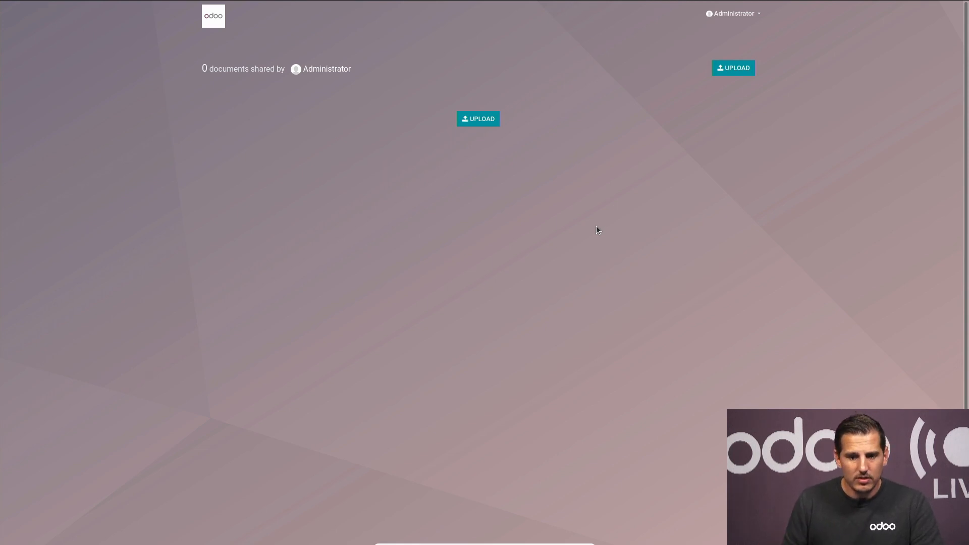
Step: Upload all four receipt files from the expenses folder through the share page, then return to Documents
left_click(481, 119)
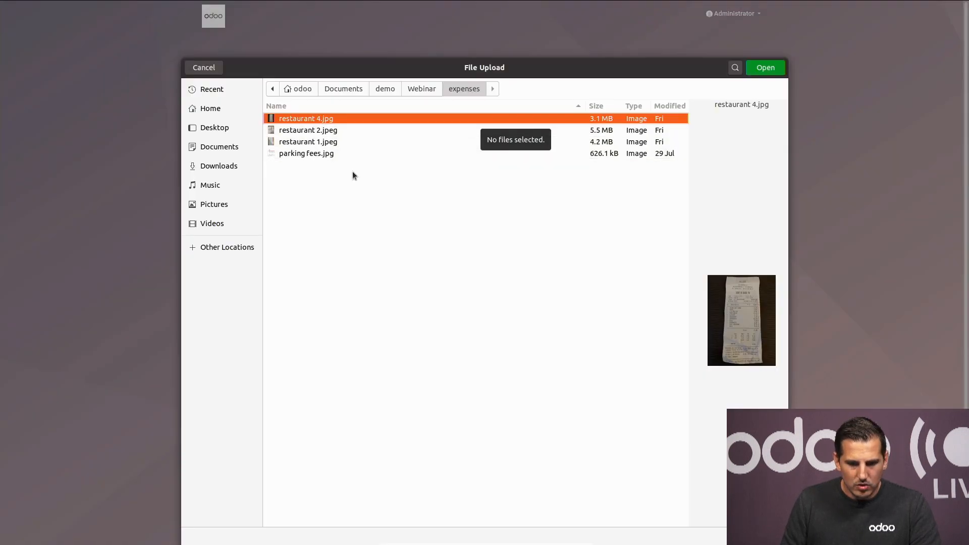
left_click(322, 156, "shift")
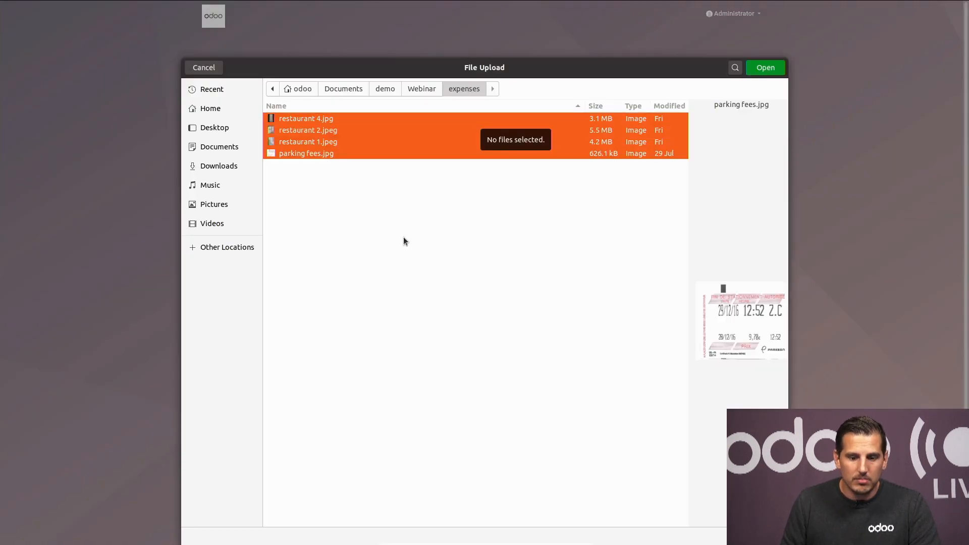
left_click(765, 67)
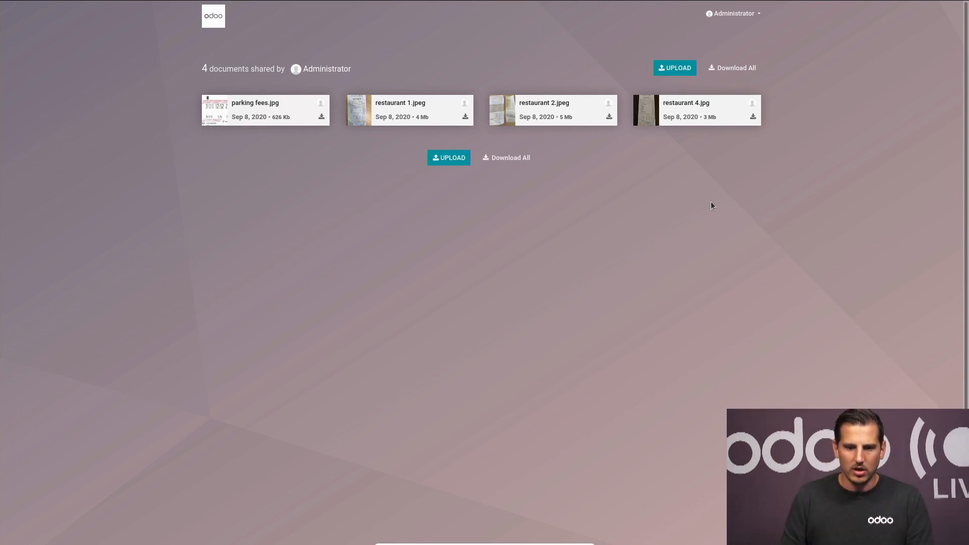
left_click(61, 10)
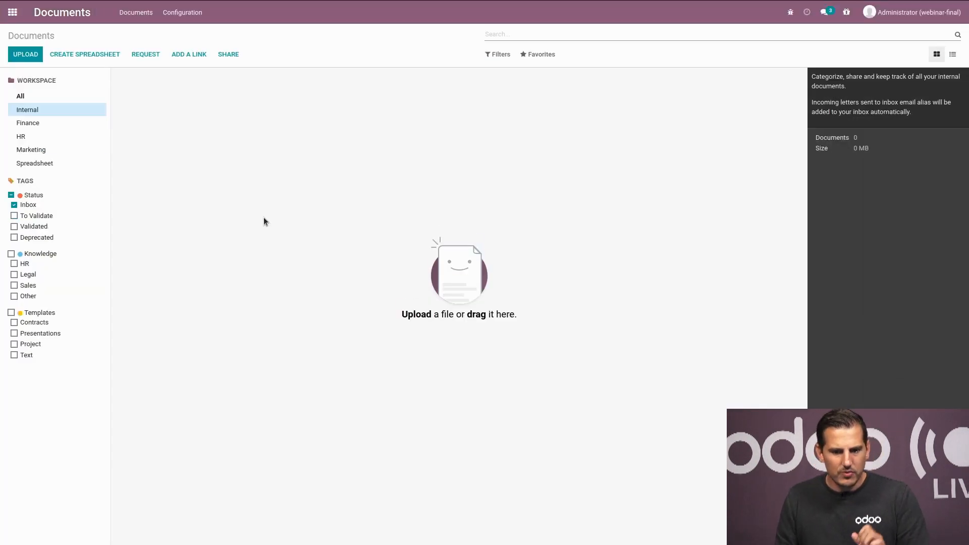
Step: Reload Documents, select the four uploaded receipts and send them to Finance, then go home
key("F5")
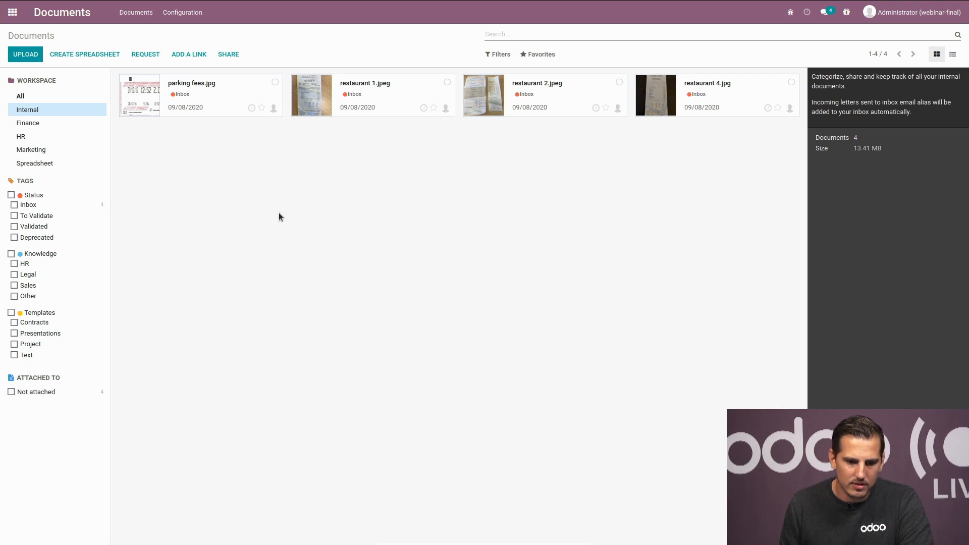
left_click(227, 106)
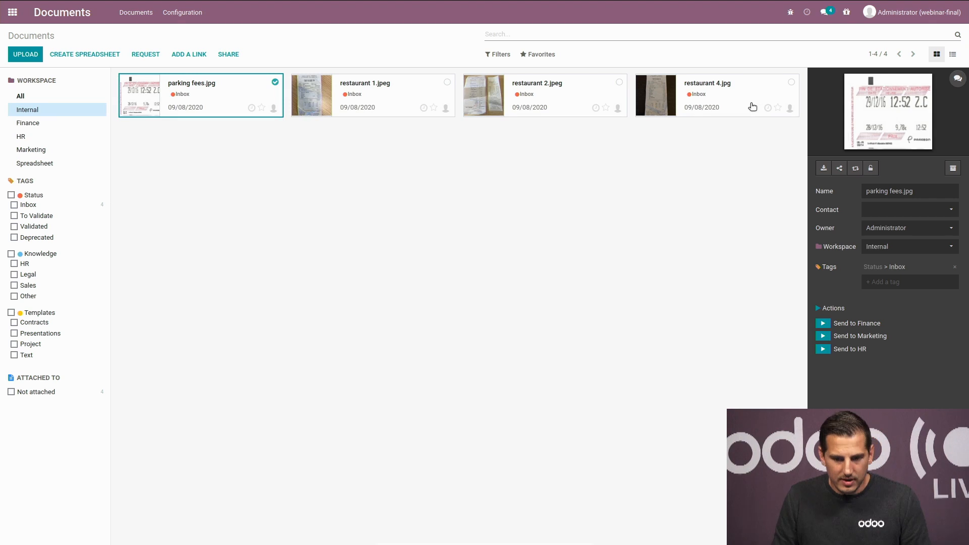
left_click(751, 105, "shift")
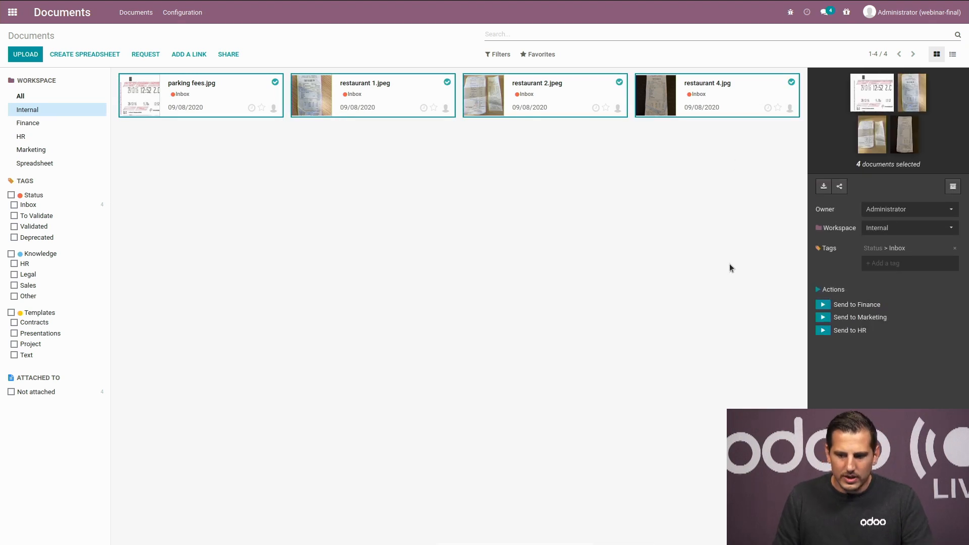
left_click(824, 305)
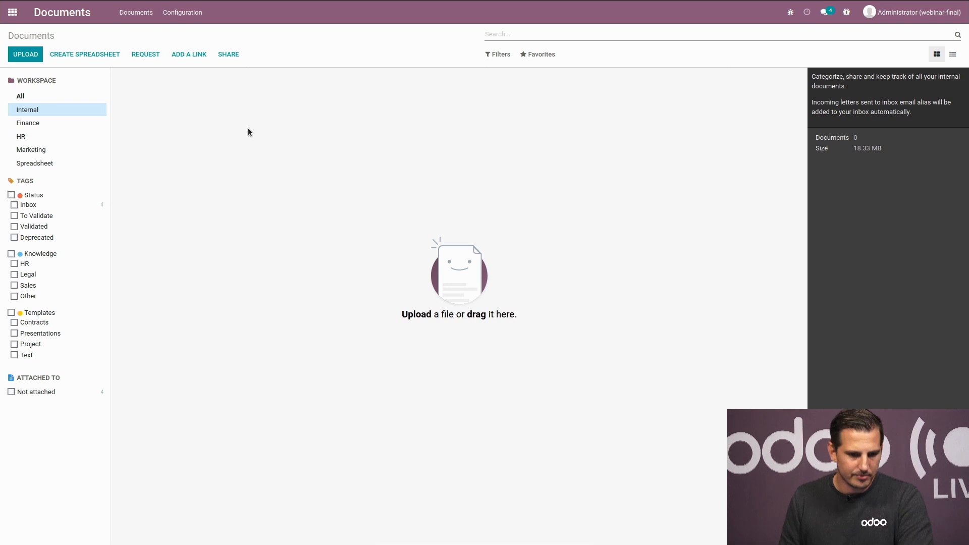
left_click(13, 13)
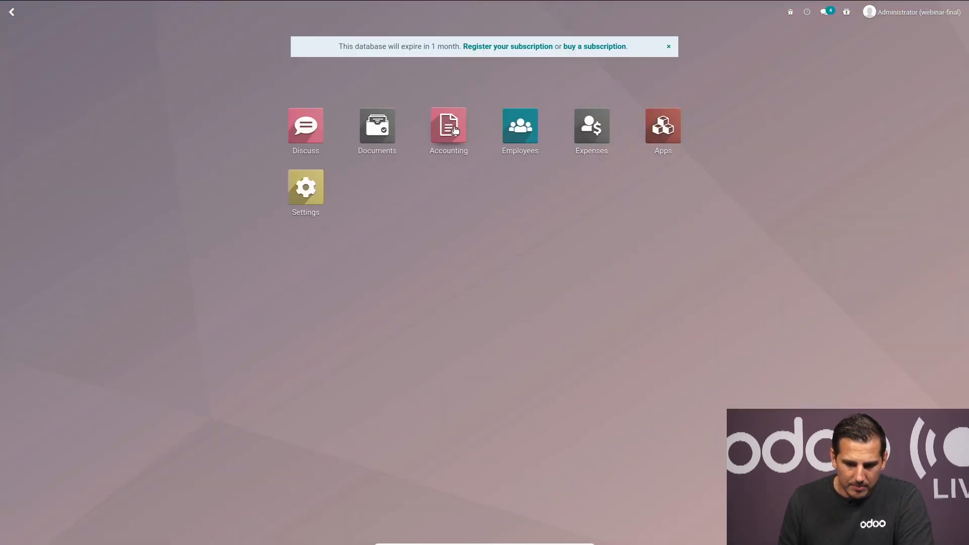
Step: Open Accounting and switch to the other company's Accounting Overview tab
key("Return")
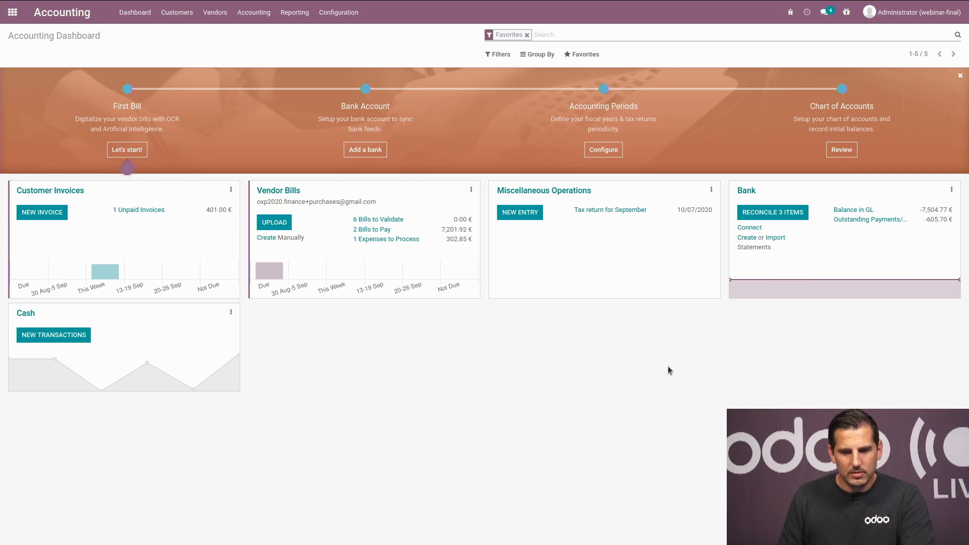
mouse_move(252, 3)
left_click(177, 8)
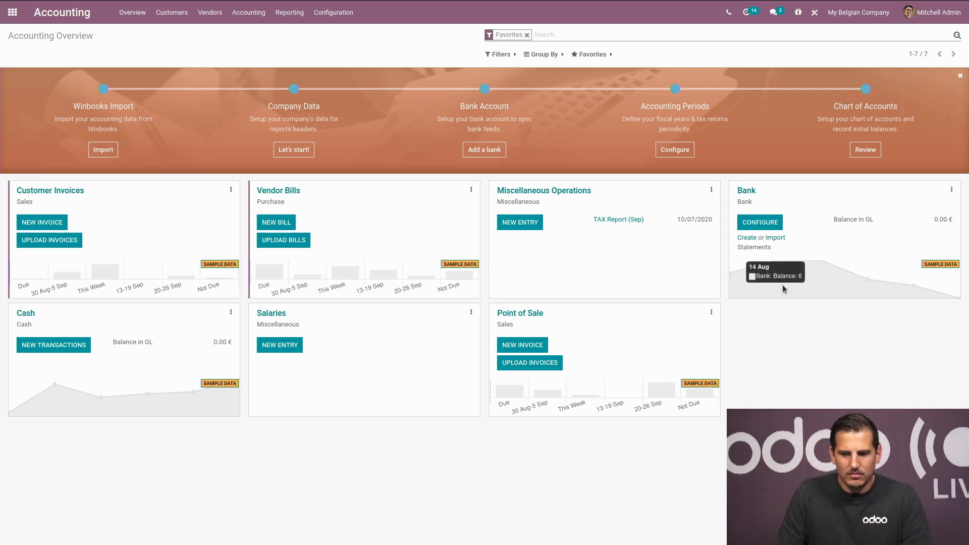
Step: Configure the Bank journal with AXA Bank via Ponto and open the Ponto linking guide
left_click(768, 225)
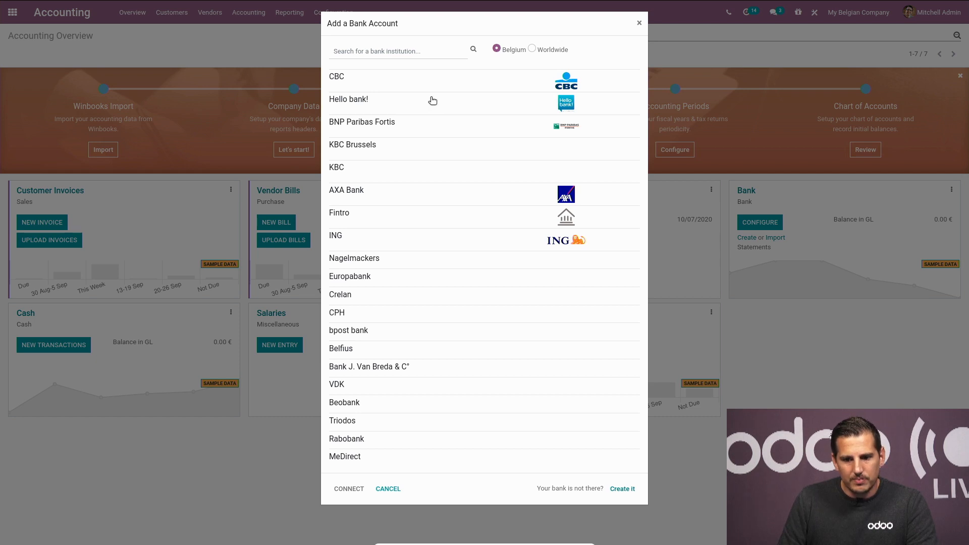
left_click(424, 198)
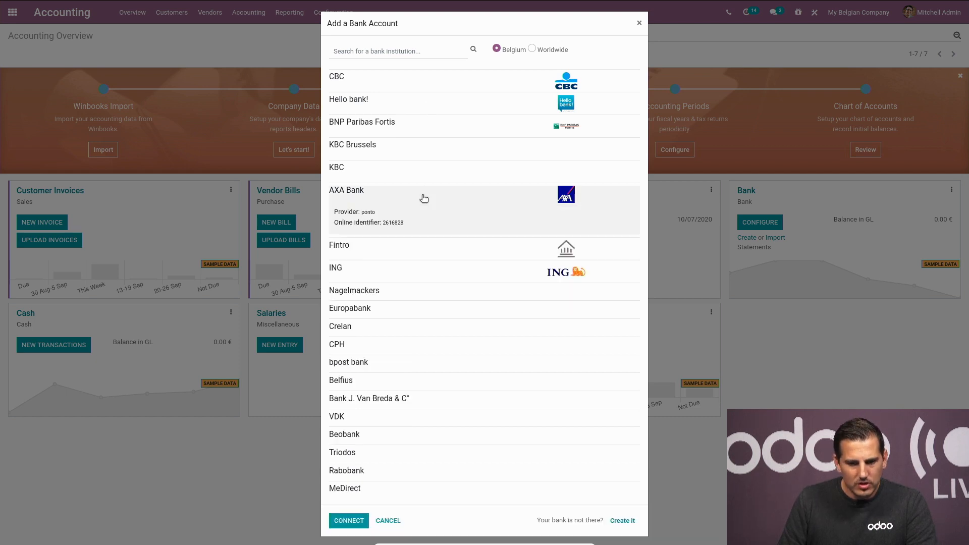
left_click(348, 521)
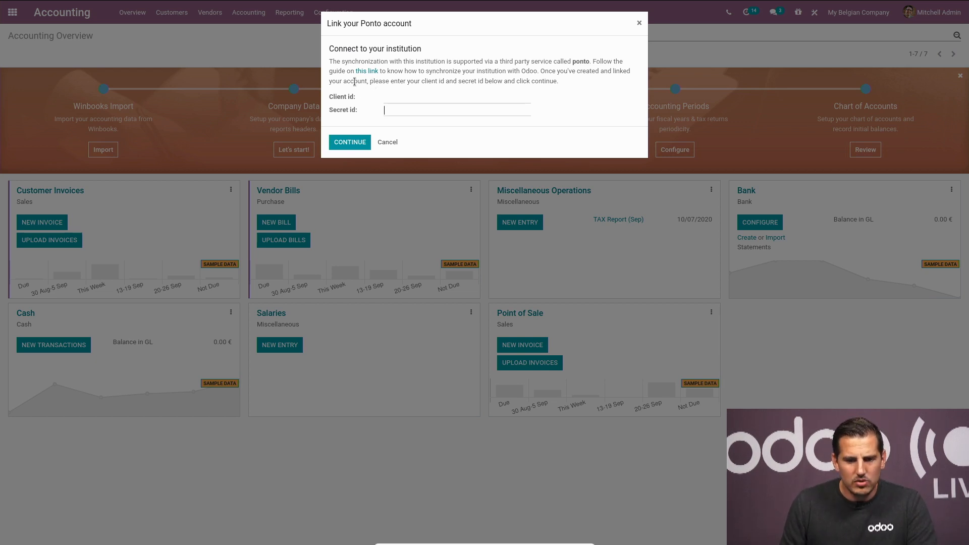
left_click(372, 72)
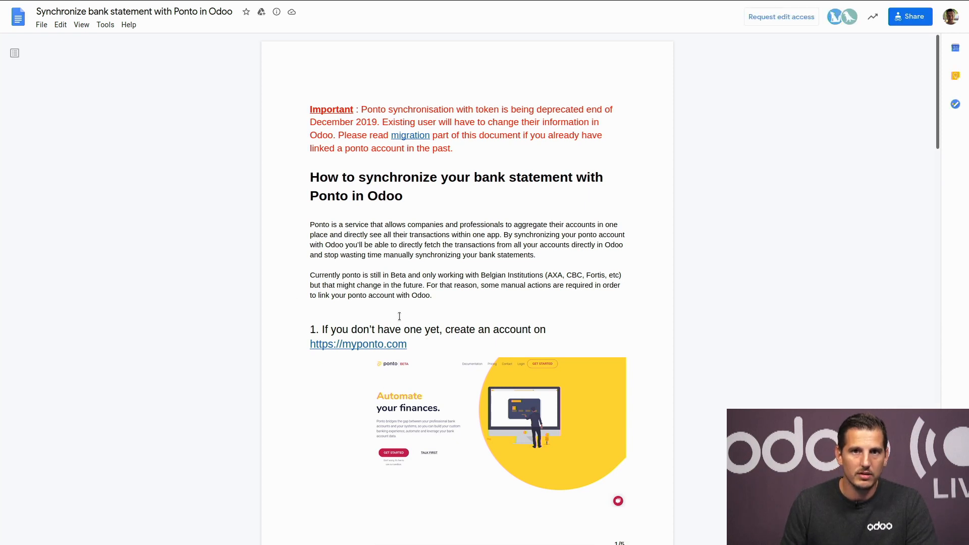
Step: Switch back to the Accounting Dashboard tab
mouse_move(291, 4)
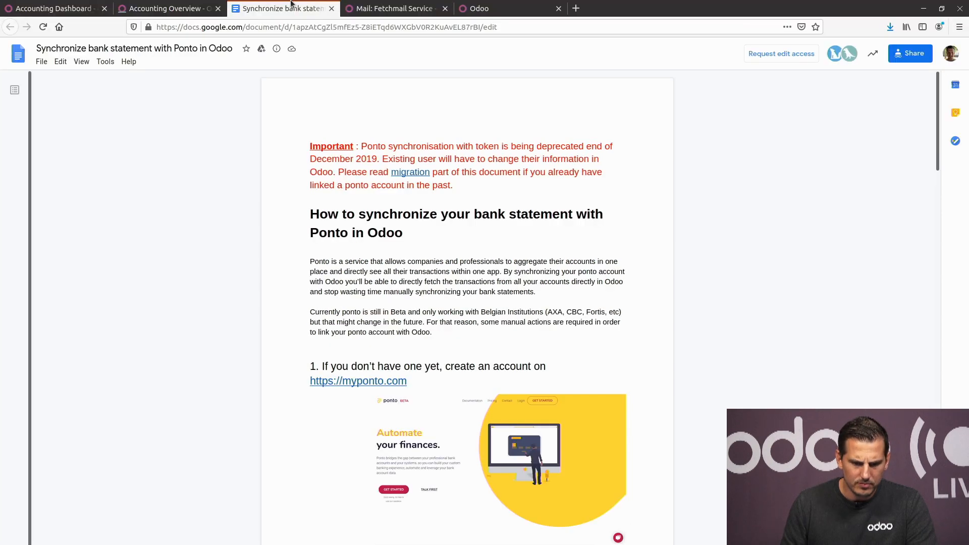
left_click(40, 11)
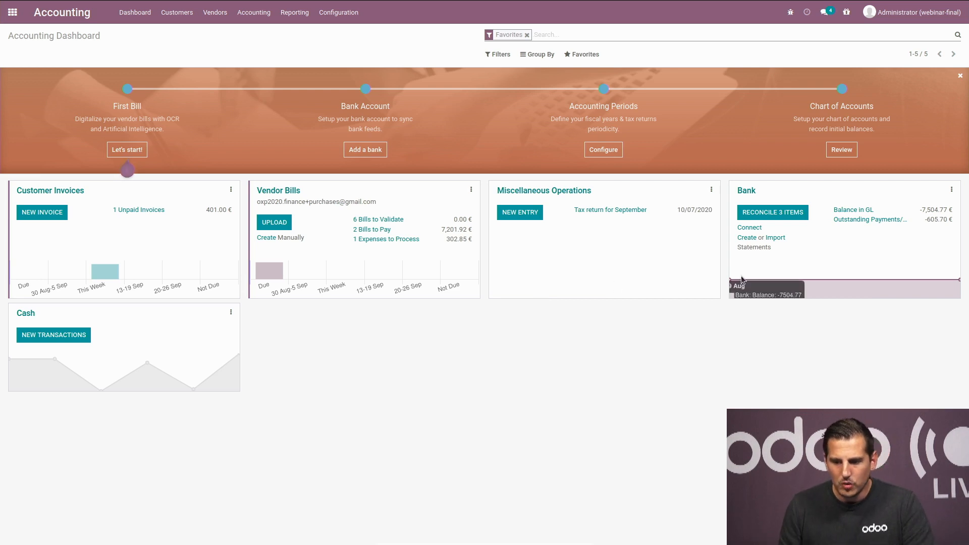
Step: Open reconciliation for the Bank journal's 3 items
left_click(792, 214)
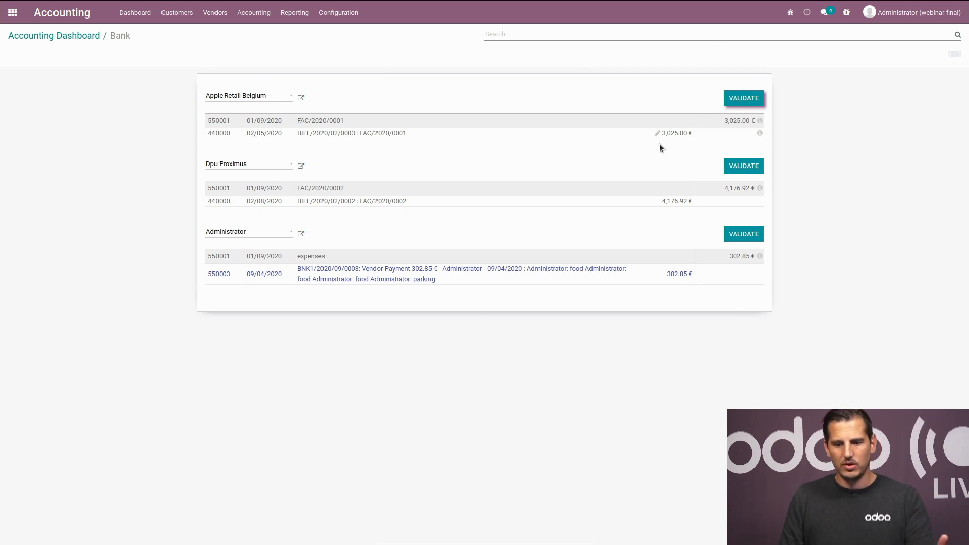
Step: Validate the Apple Retail Belgium, Dpu Proximus and 302.85 € expenses matches, then return to the dashboard
left_click(746, 99)
left_click(746, 99)
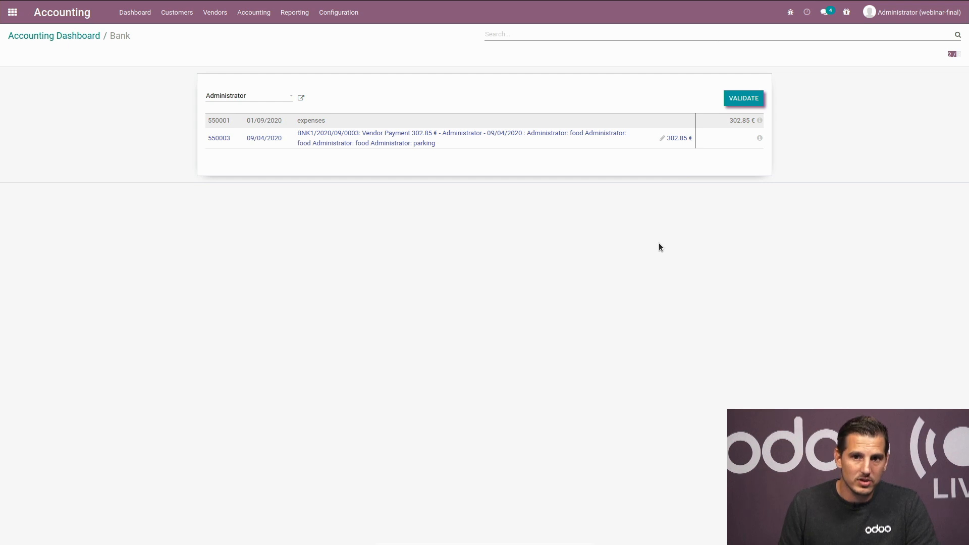
left_click(733, 100)
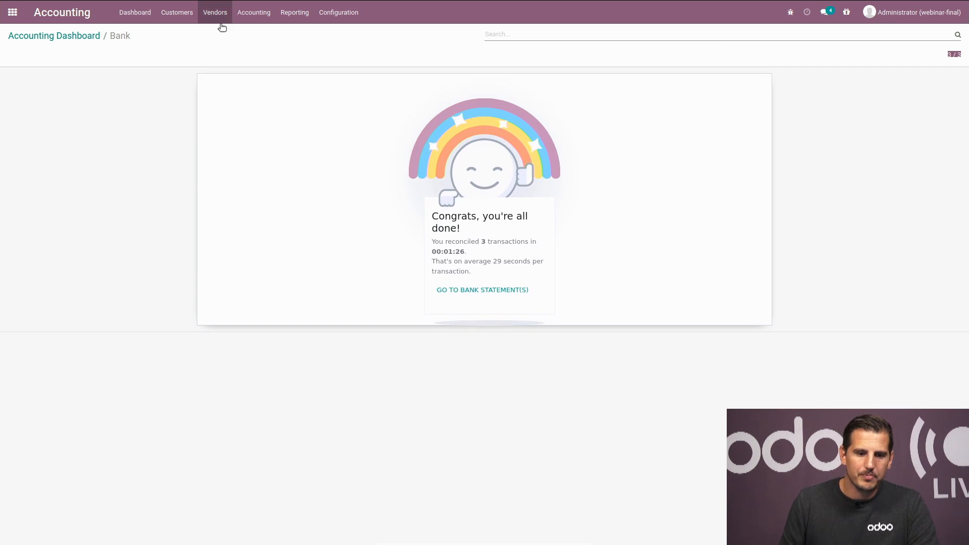
left_click(80, 36)
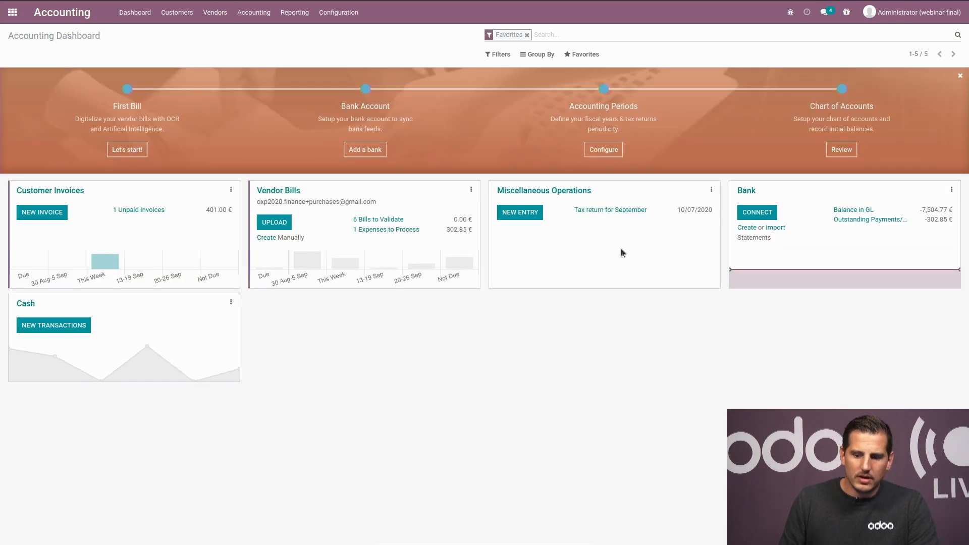